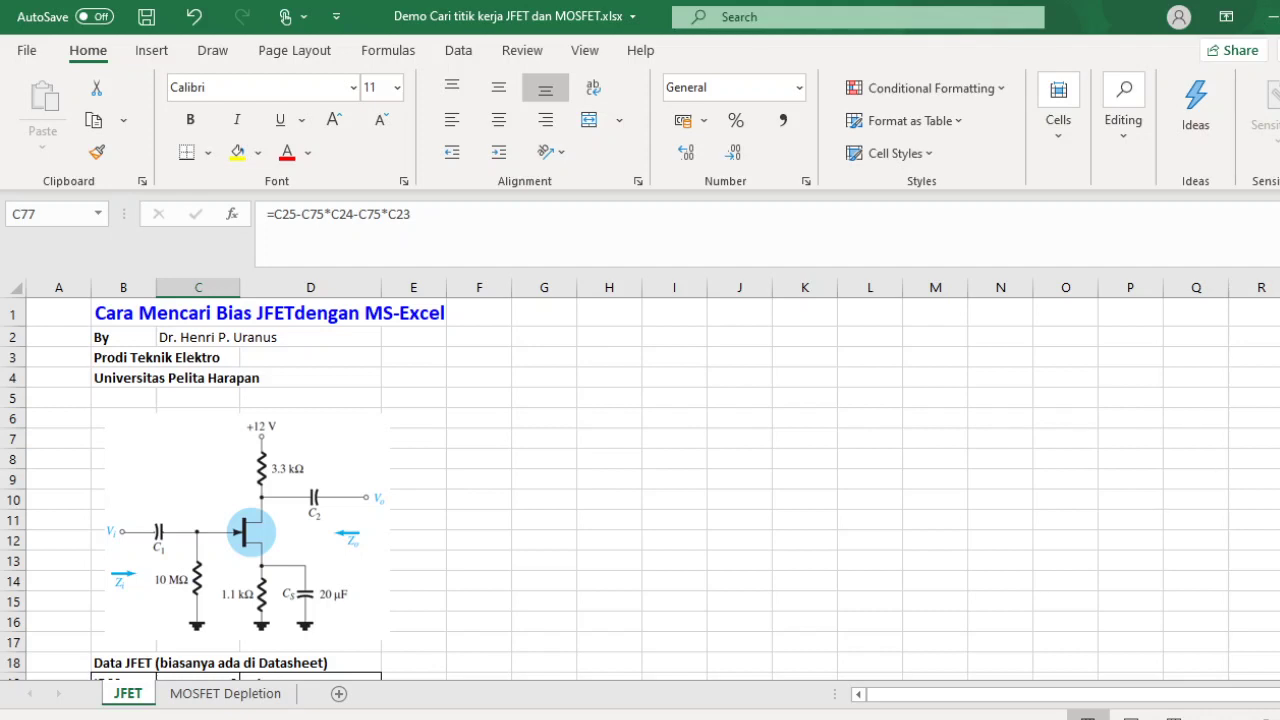
Review the JFET circuit diagram with its datasheet values IDSS and VP and the circuit data RS, RD and VDD
{"action": "scroll", "coordinate": [640, 488], "scroll_direction": "down", "scroll_amount": 1}
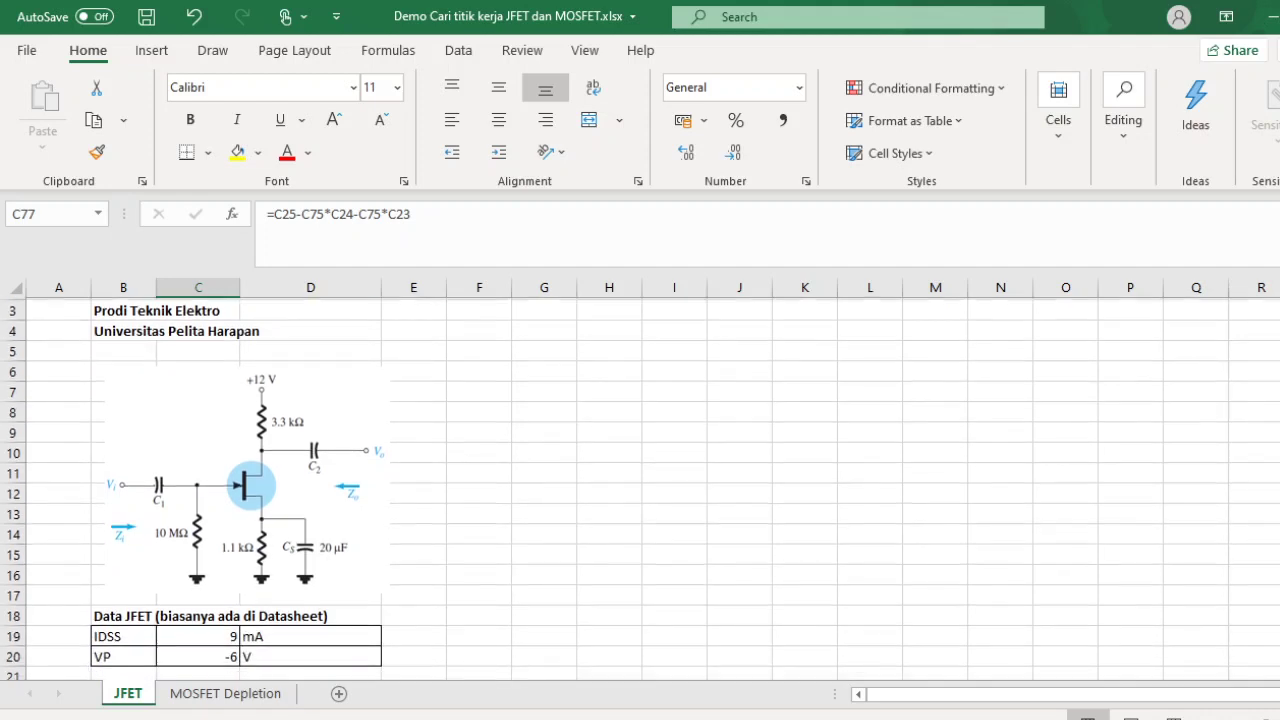
{"action": "scroll", "coordinate": [640, 488], "scroll_direction": "down", "scroll_amount": 1}
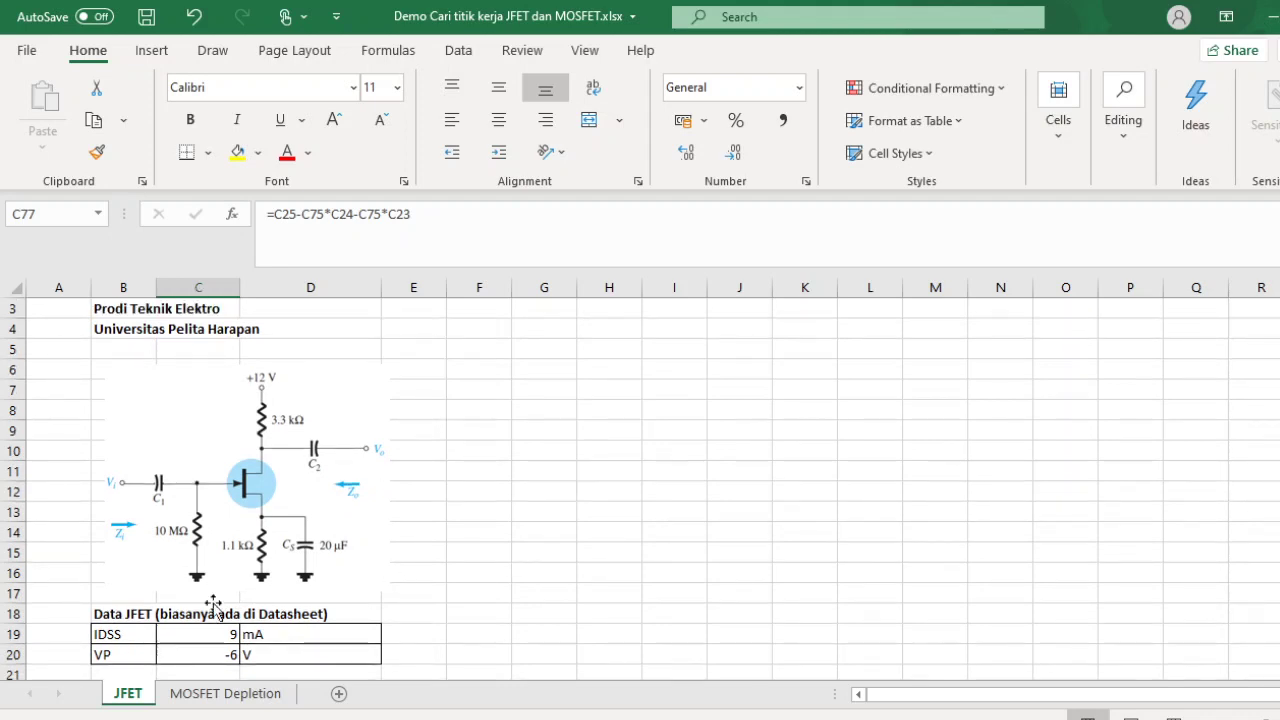
{"action": "left_click", "coordinate": [126, 614]}
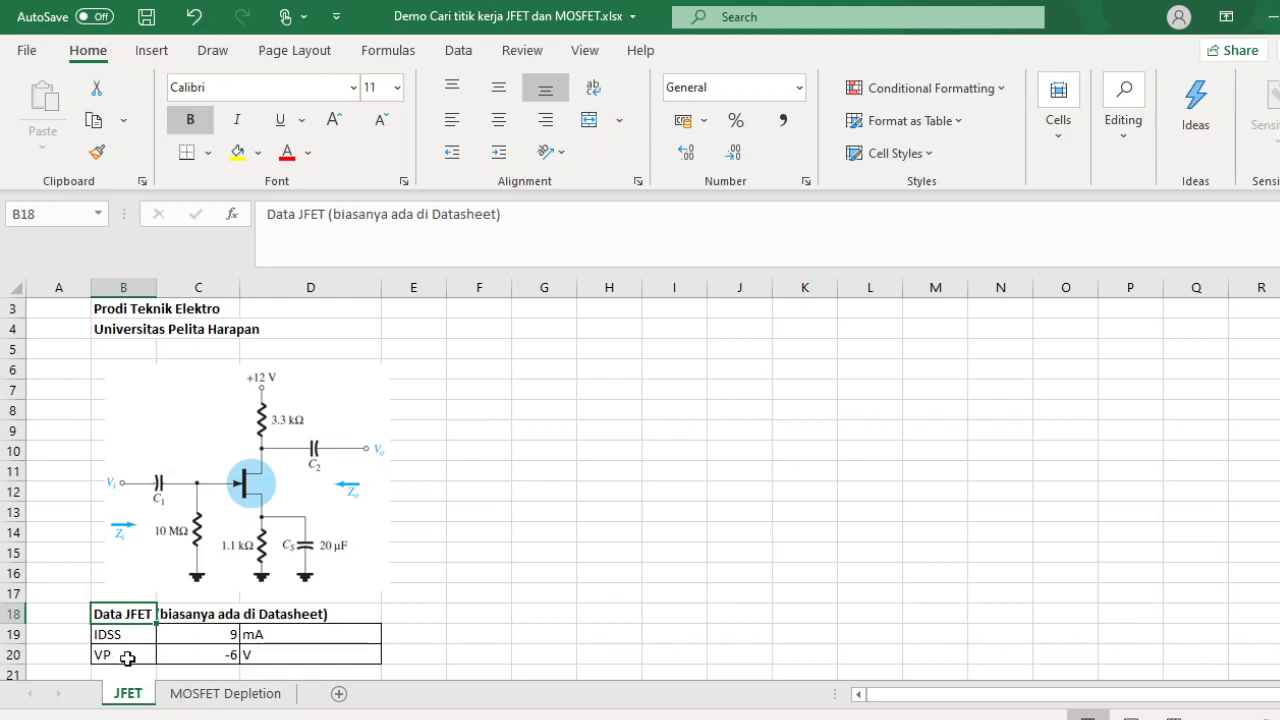
{"action": "left_click", "coordinate": [121, 657]}
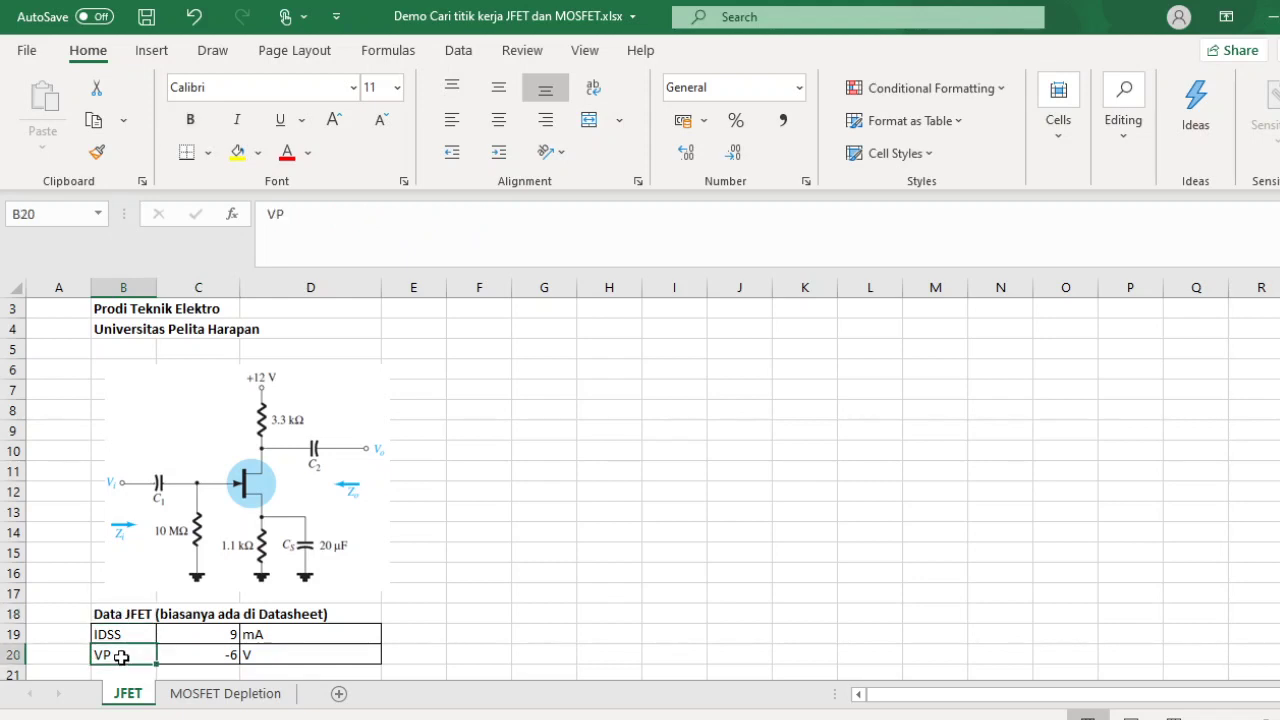
{"action": "left_click", "coordinate": [210, 660]}
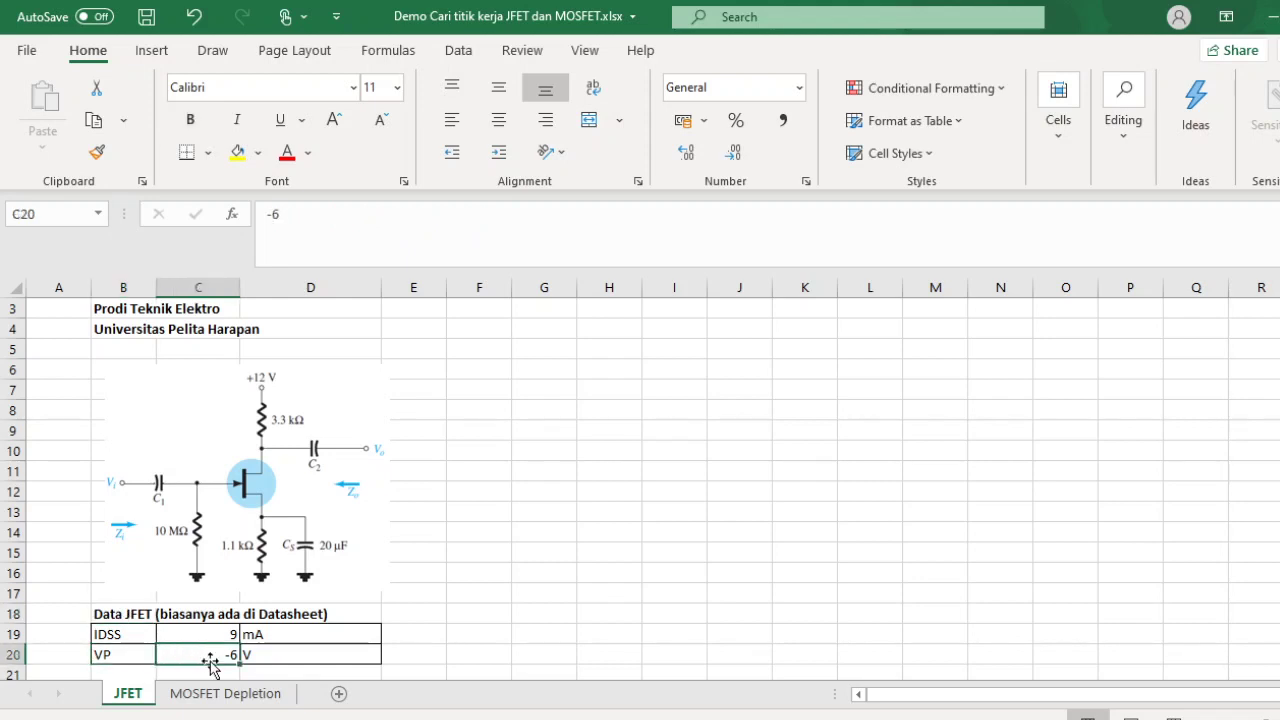
{"action": "left_click", "coordinate": [117, 633]}
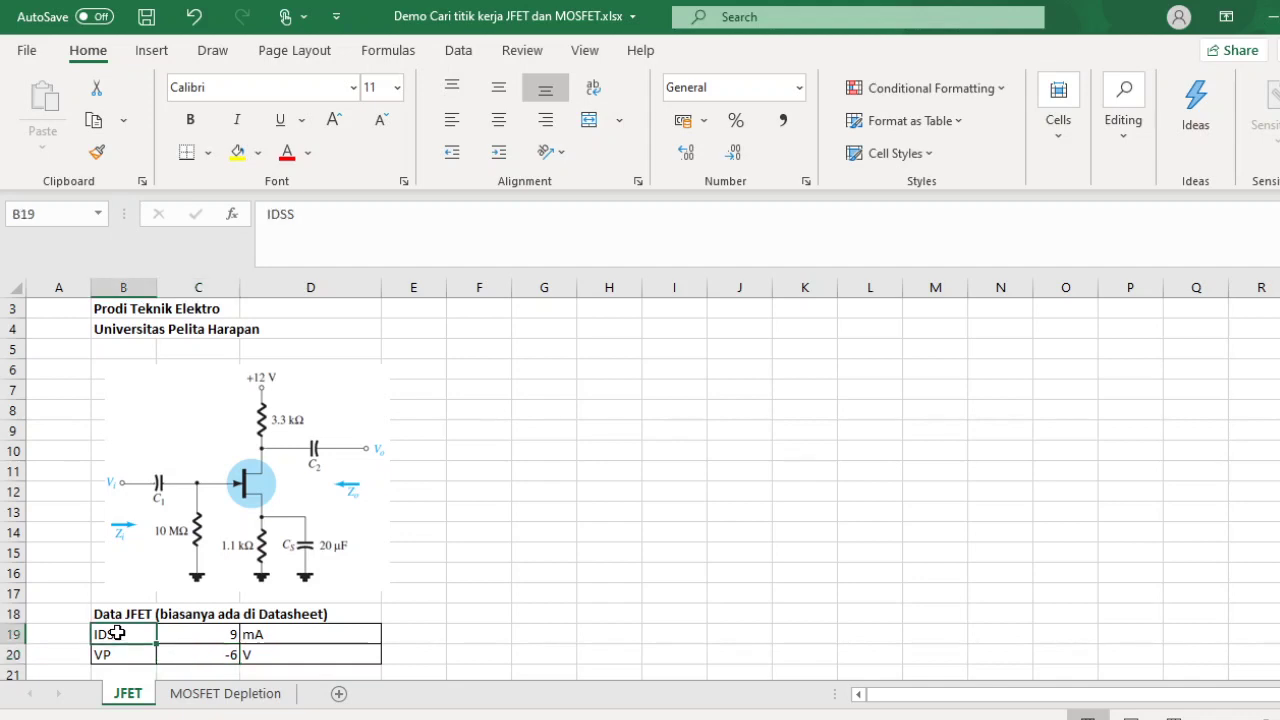
{"action": "left_click", "coordinate": [197, 636]}
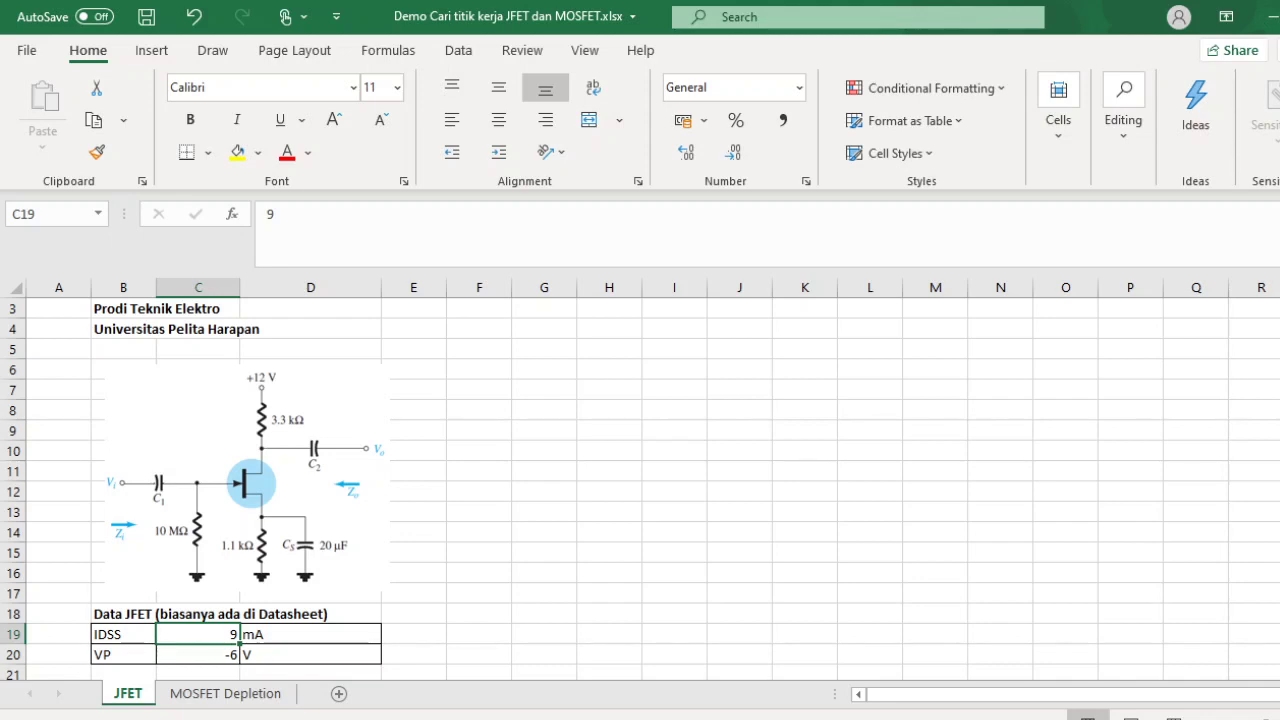
{"action": "scroll", "coordinate": [640, 488], "scroll_direction": "down", "scroll_amount": 3}
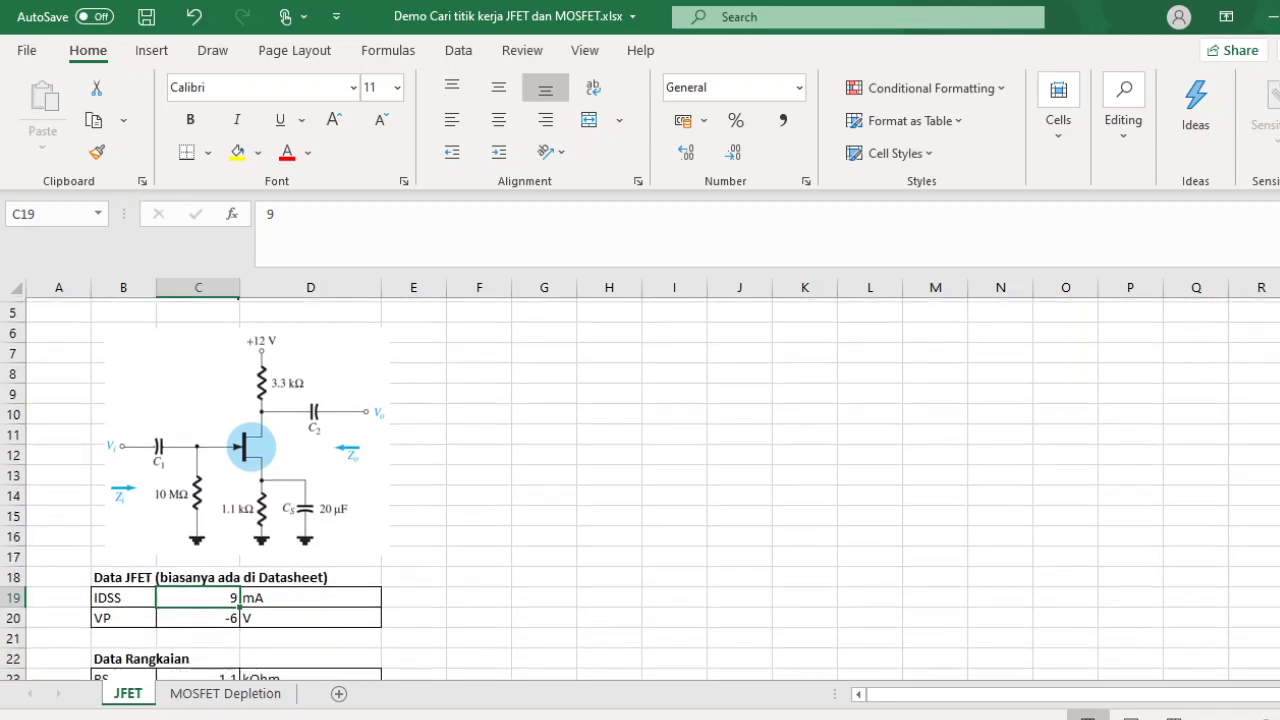
{"action": "scroll", "coordinate": [420, 585], "scroll_direction": "down", "scroll_amount": 1}
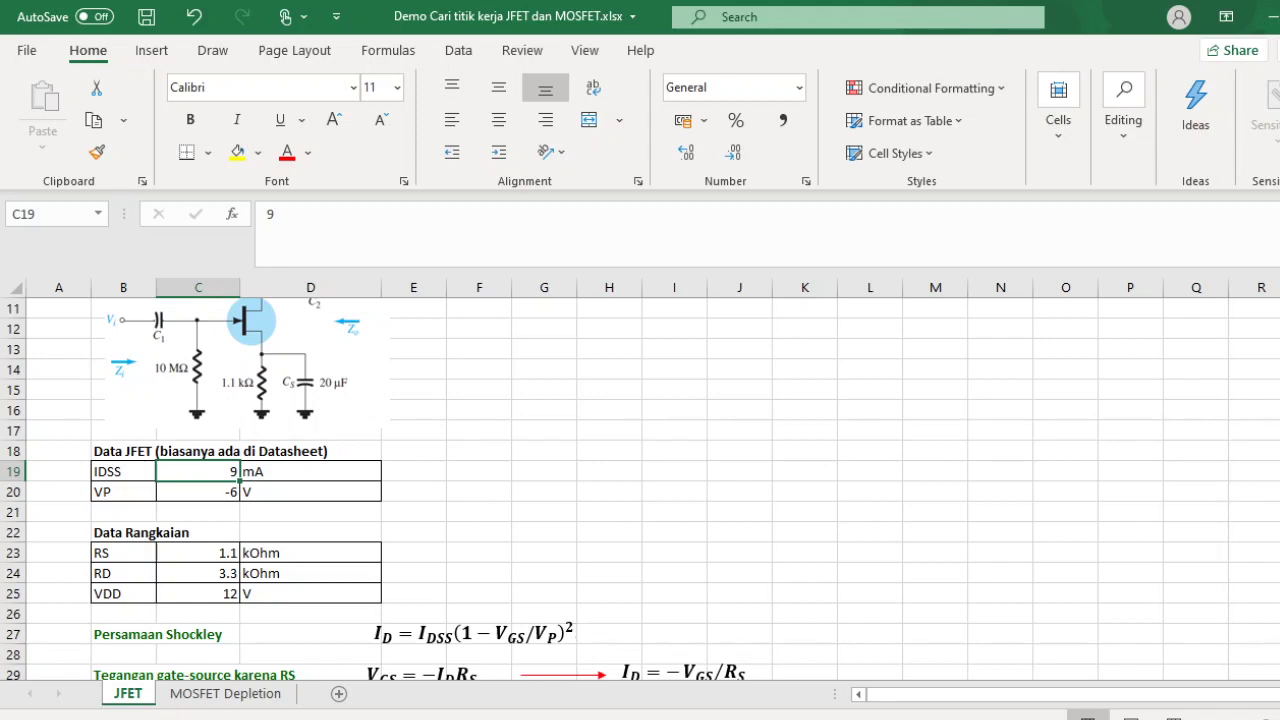
{"action": "scroll", "coordinate": [640, 488], "scroll_direction": "down", "scroll_amount": 1}
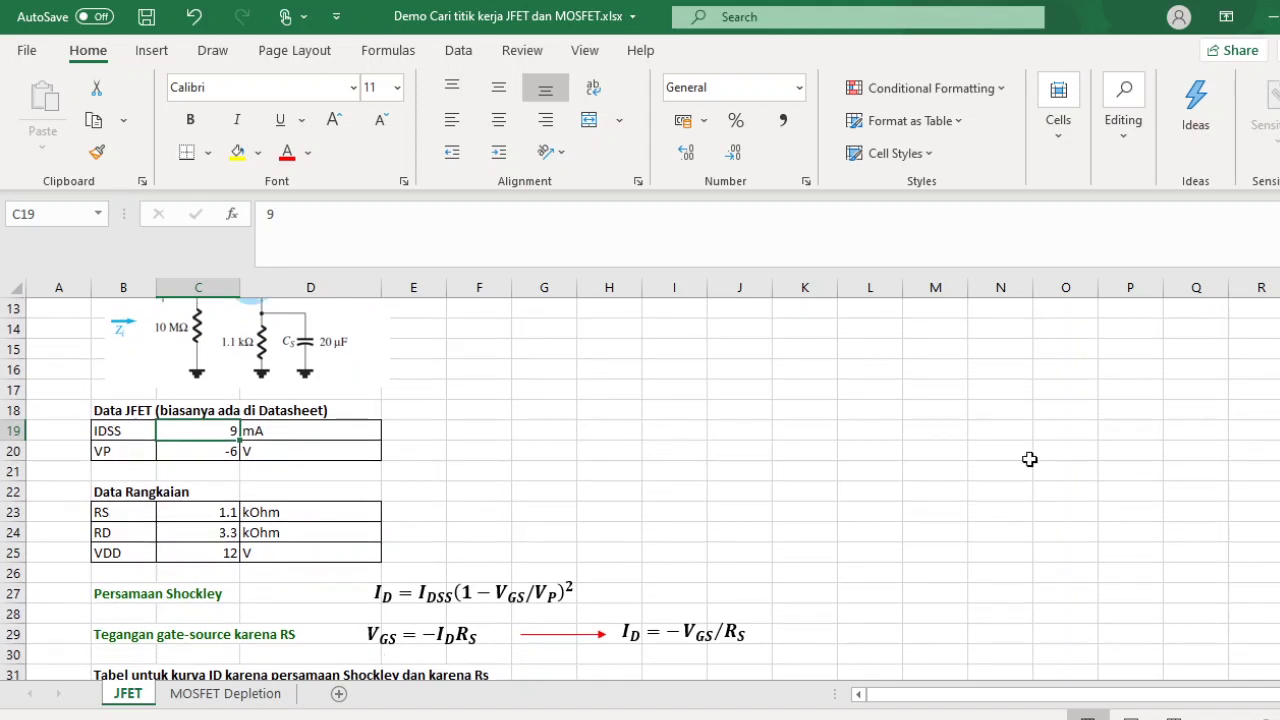
{"action": "scroll", "coordinate": [991, 381], "scroll_direction": "up", "scroll_amount": 2}
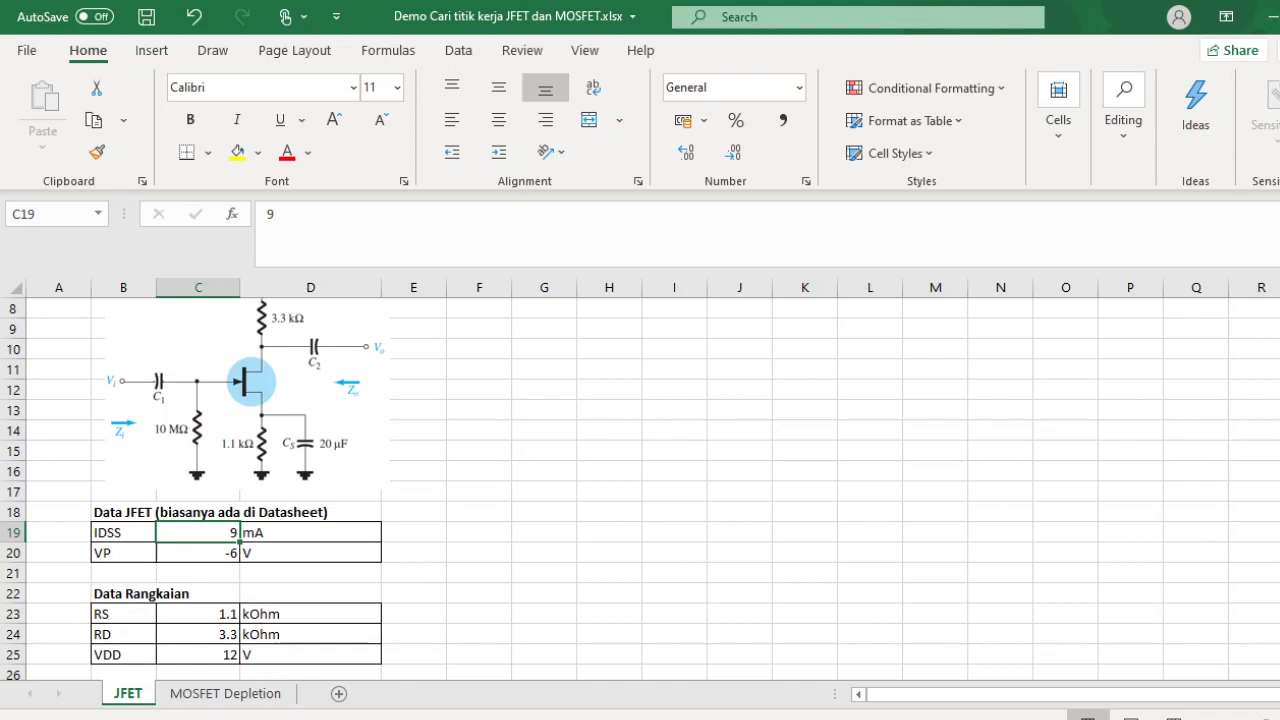
Check the starting VGS value in the ID curve table and the VP cell in the JFET data
{"action": "scroll", "coordinate": [645, 521], "scroll_direction": "down", "scroll_amount": 3}
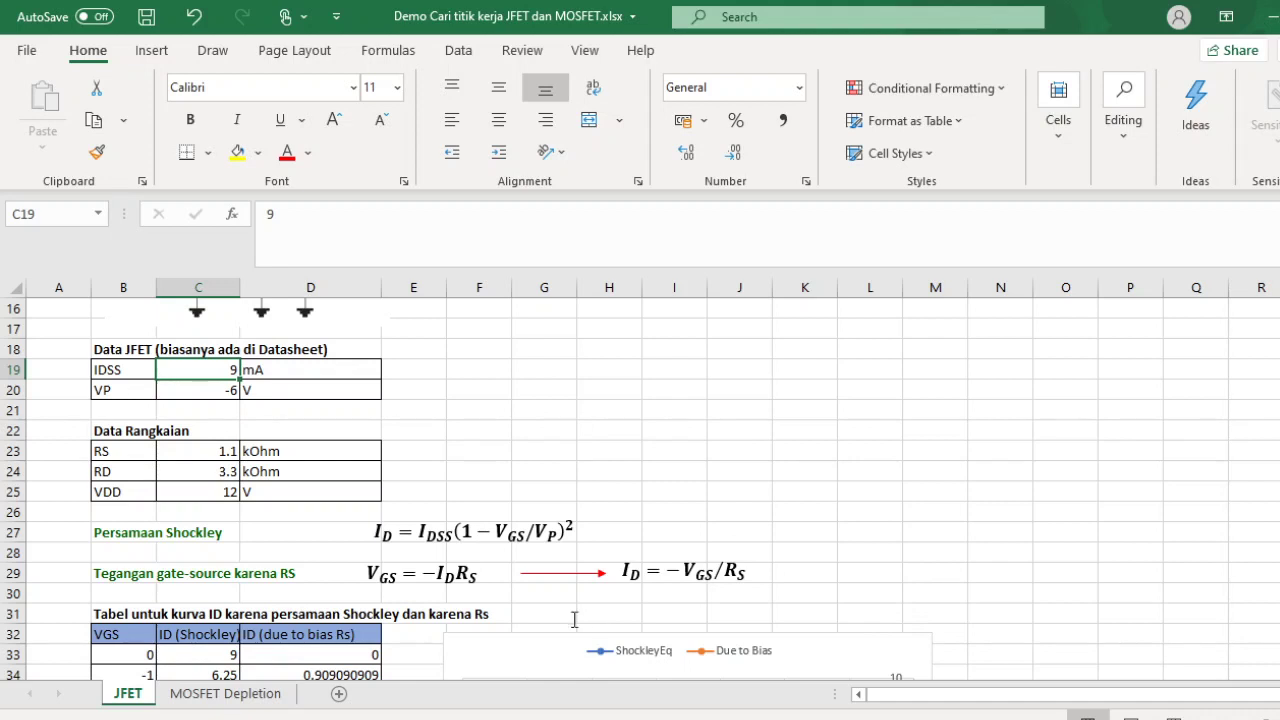
{"action": "left_click", "coordinate": [128, 634]}
{"action": "left_click", "coordinate": [122, 658]}
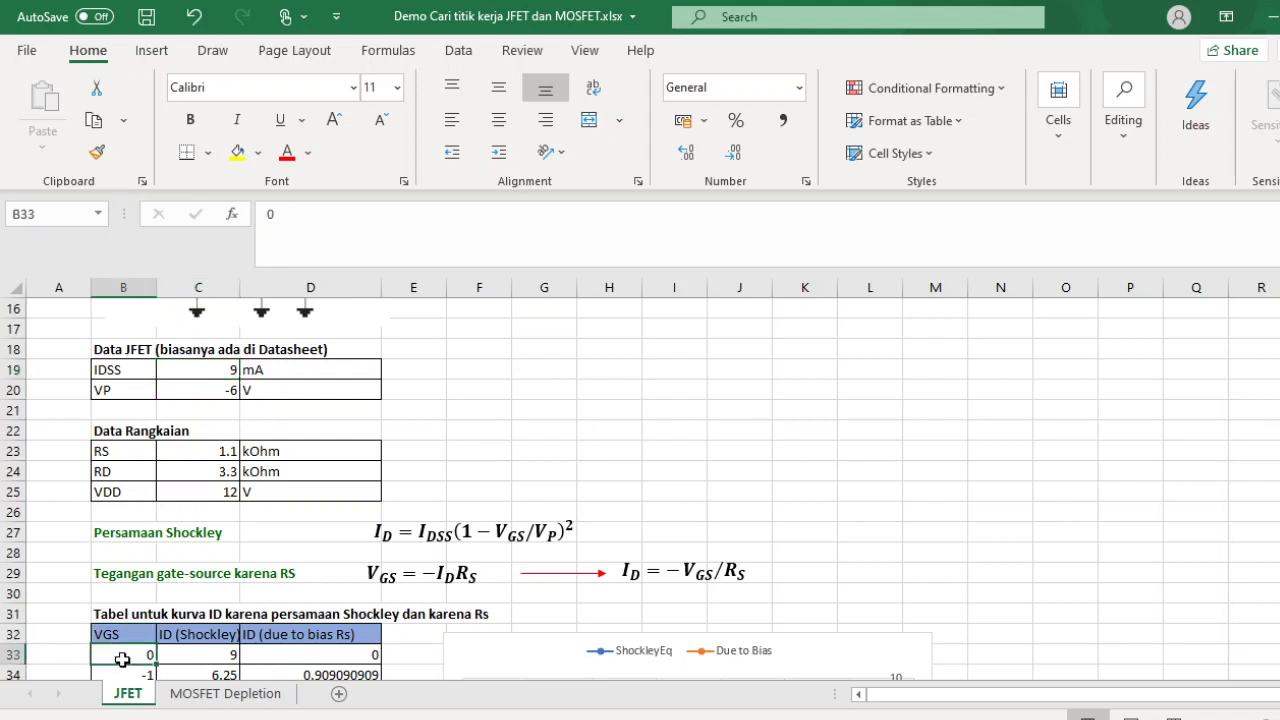
{"action": "left_click", "coordinate": [219, 391]}
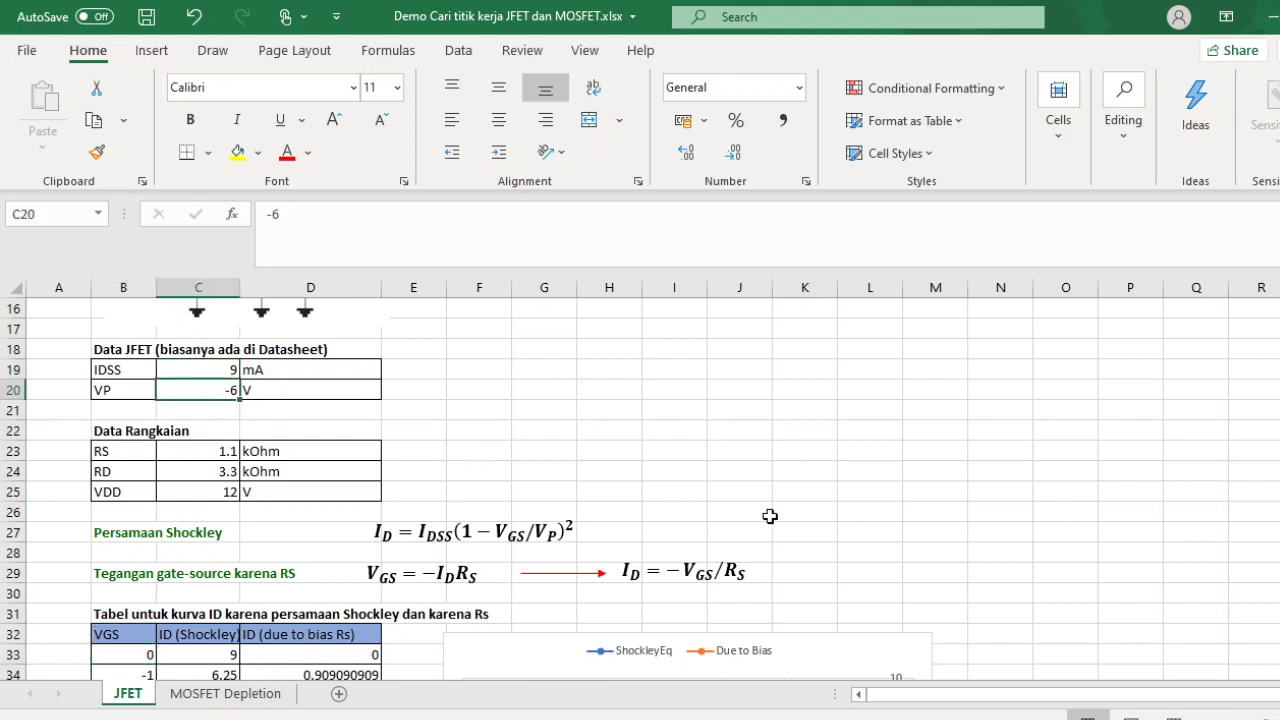
{"action": "scroll", "coordinate": [640, 488], "scroll_direction": "down", "scroll_amount": 3}
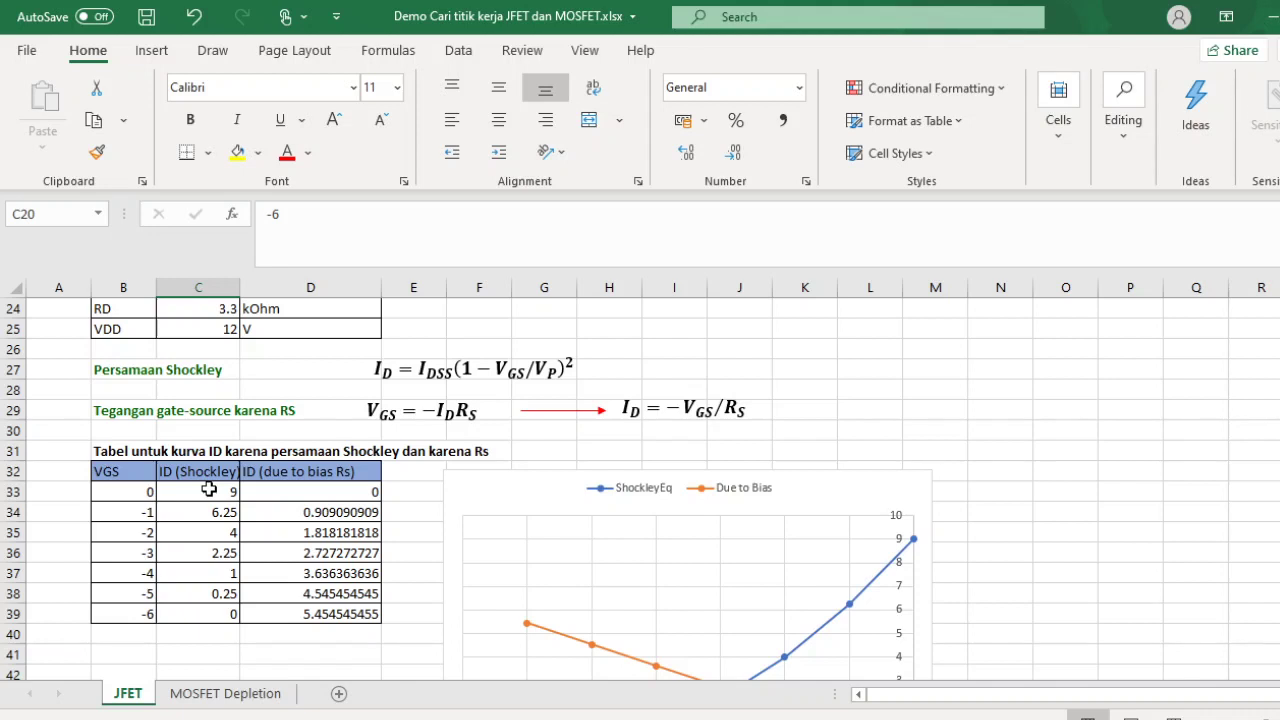
Inspect the Shockley ID formulas in C33:C39 and compare their end points with the IDSS value in C19
{"action": "left_click", "coordinate": [209, 489]}
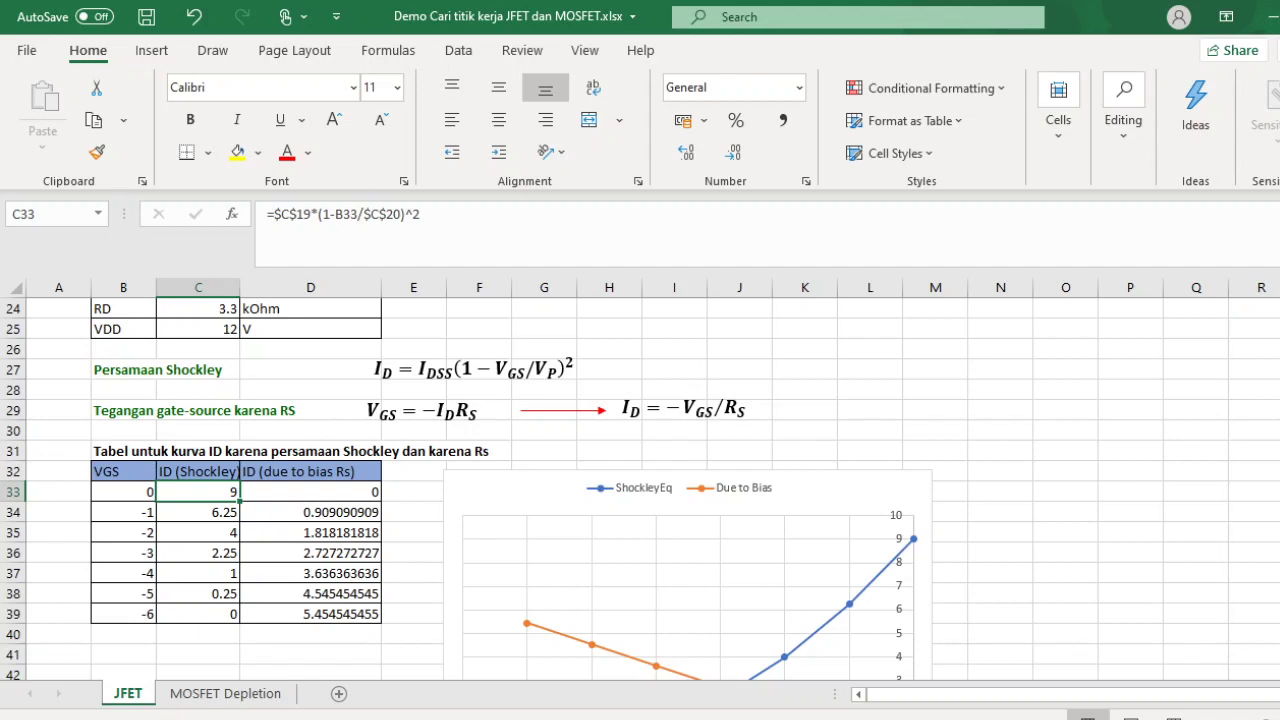
{"action": "scroll", "coordinate": [640, 490], "scroll_direction": "up", "scroll_amount": 2}
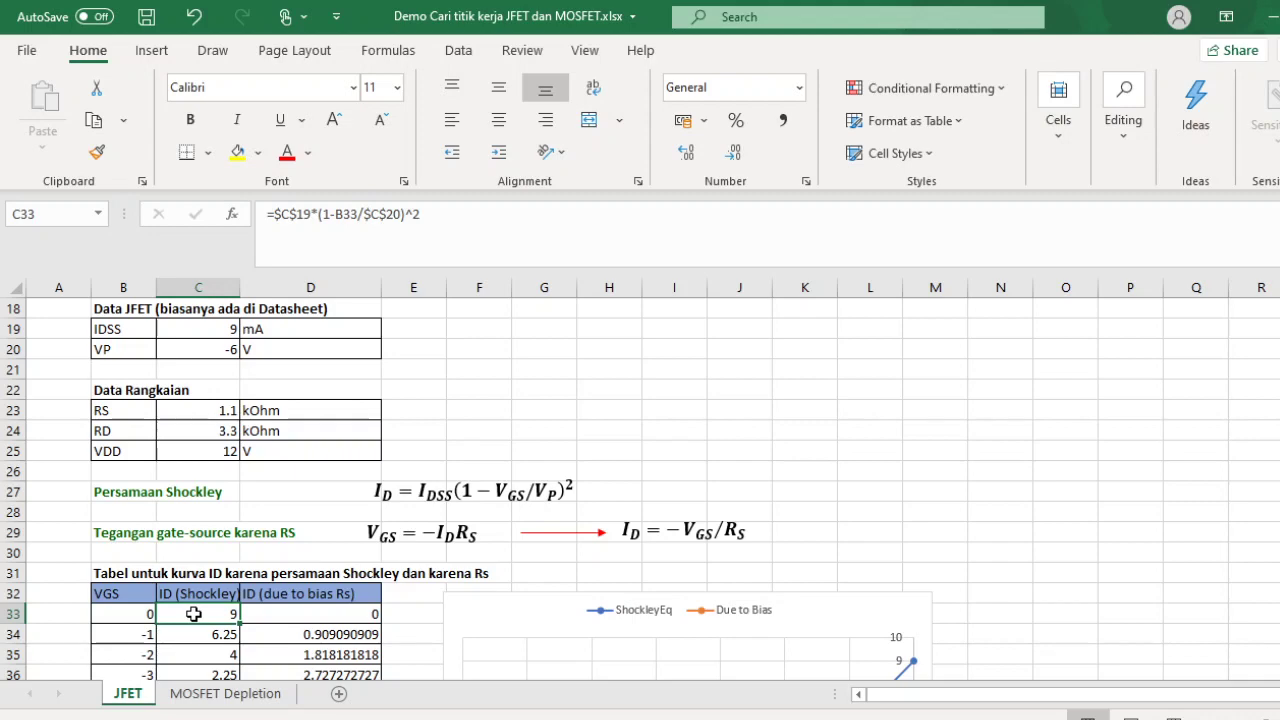
{"action": "key", "text": "Down"}
{"action": "key", "text": "Up"}
{"action": "key", "text": "Down"}
{"action": "key", "text": "Down"}
{"action": "key", "text": "Down"}
{"action": "key", "text": "Down"}
{"action": "key", "text": "Down"}
{"action": "key", "text": "Down"}
{"action": "key", "text": "Down"}
{"action": "key", "text": "Down"}
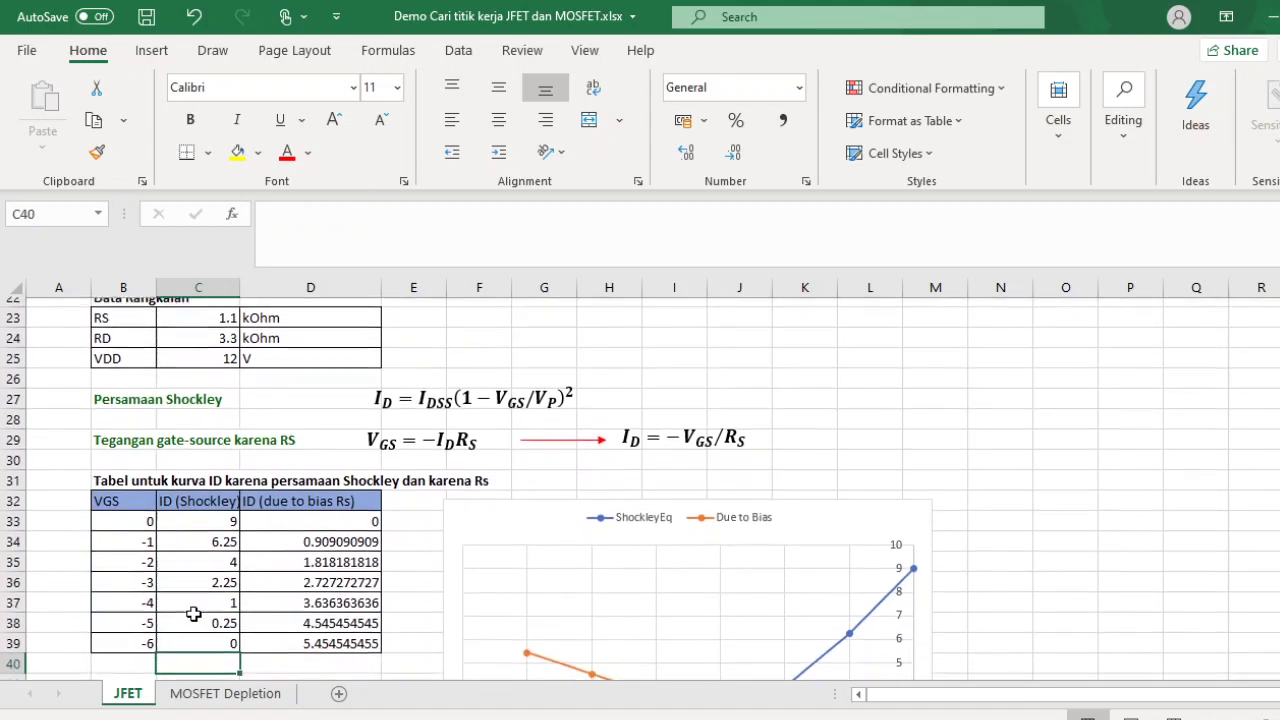
{"action": "key", "text": "Up"}
{"action": "key", "text": "Up"}
{"action": "key", "text": "Up"}
{"action": "key", "text": "Up"}
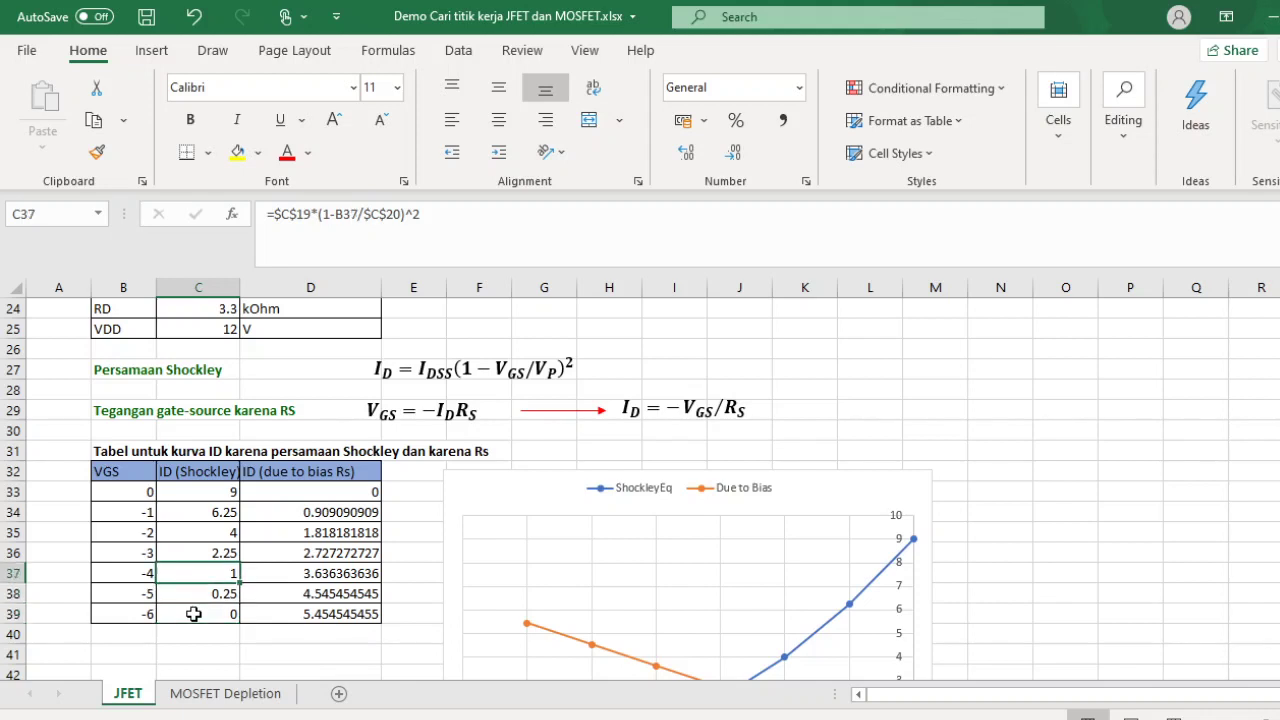
{"action": "key", "text": "Down"}
{"action": "key", "text": "Down"}
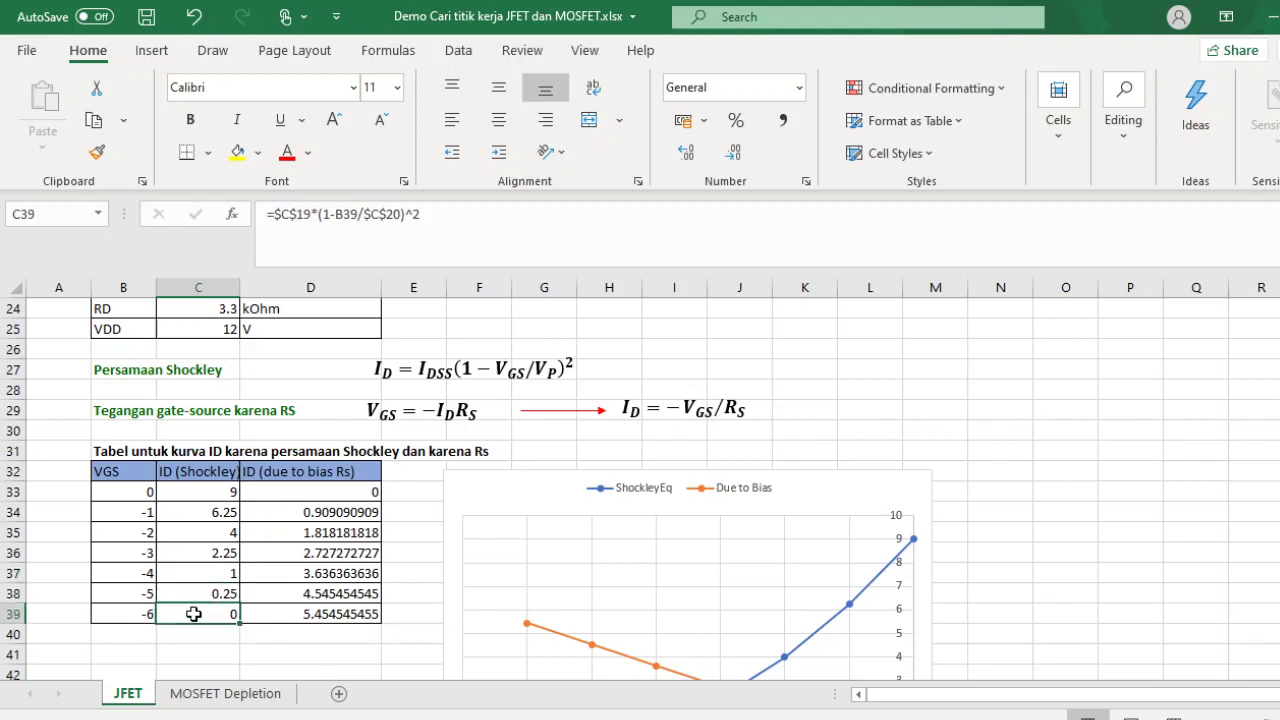
{"action": "left_click", "coordinate": [196, 492]}
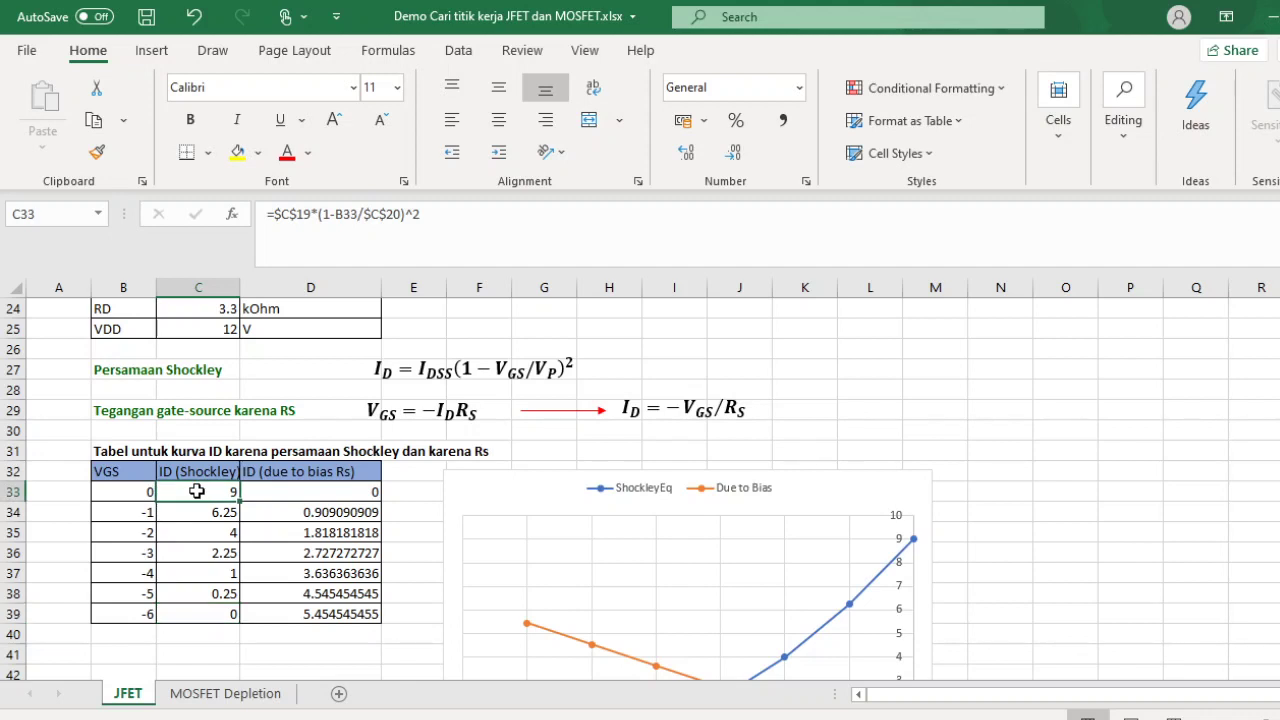
{"action": "left_click", "coordinate": [196, 616]}
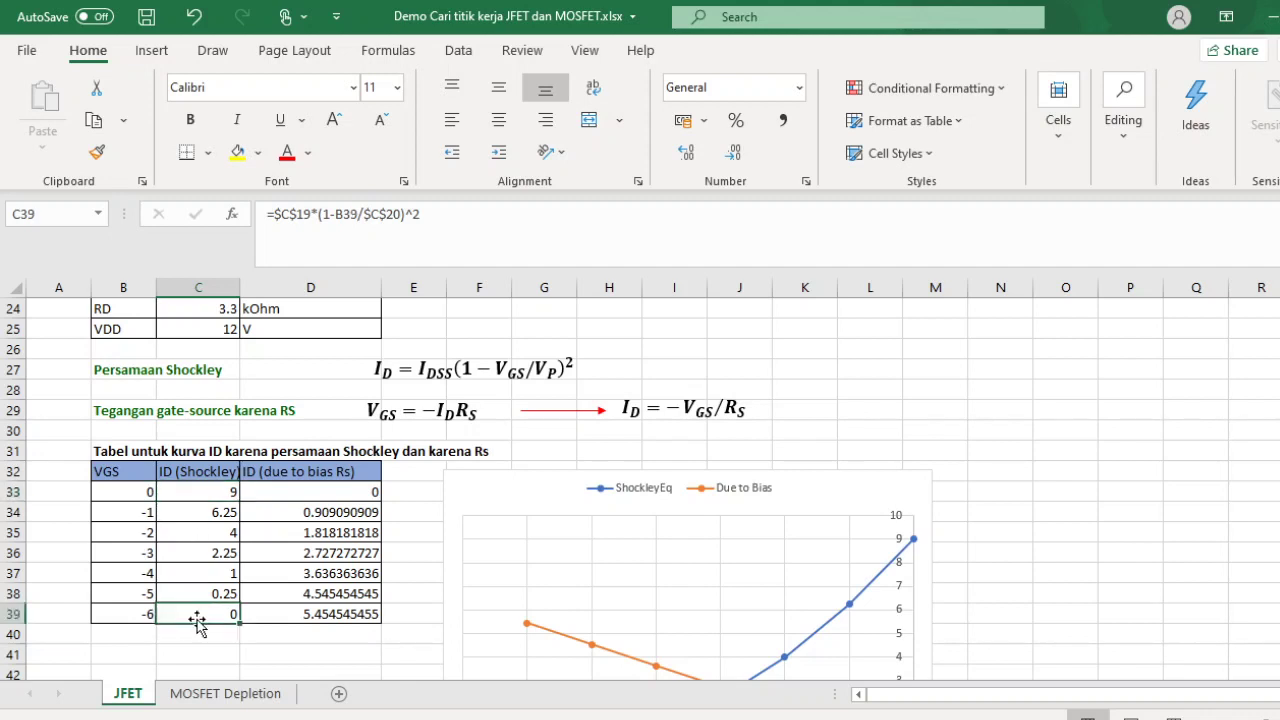
{"action": "left_click", "coordinate": [222, 492]}
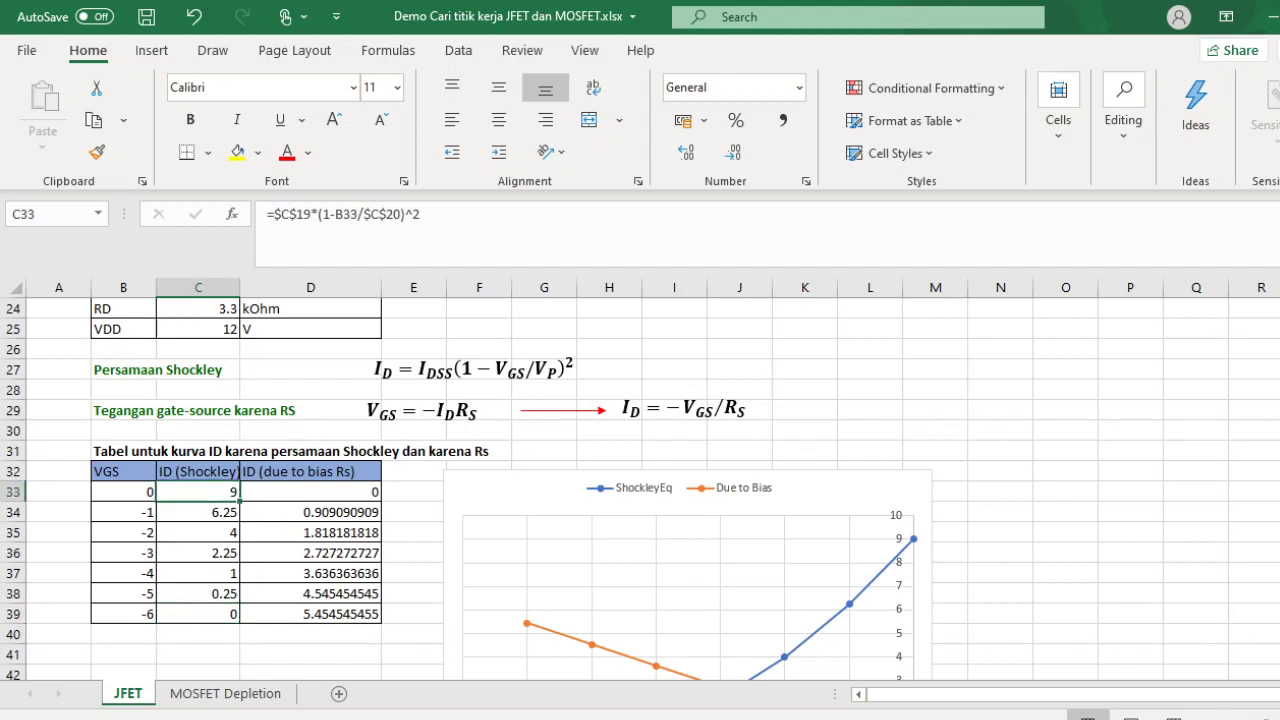
{"action": "scroll", "coordinate": [441, 305], "scroll_direction": "up", "scroll_amount": 2}
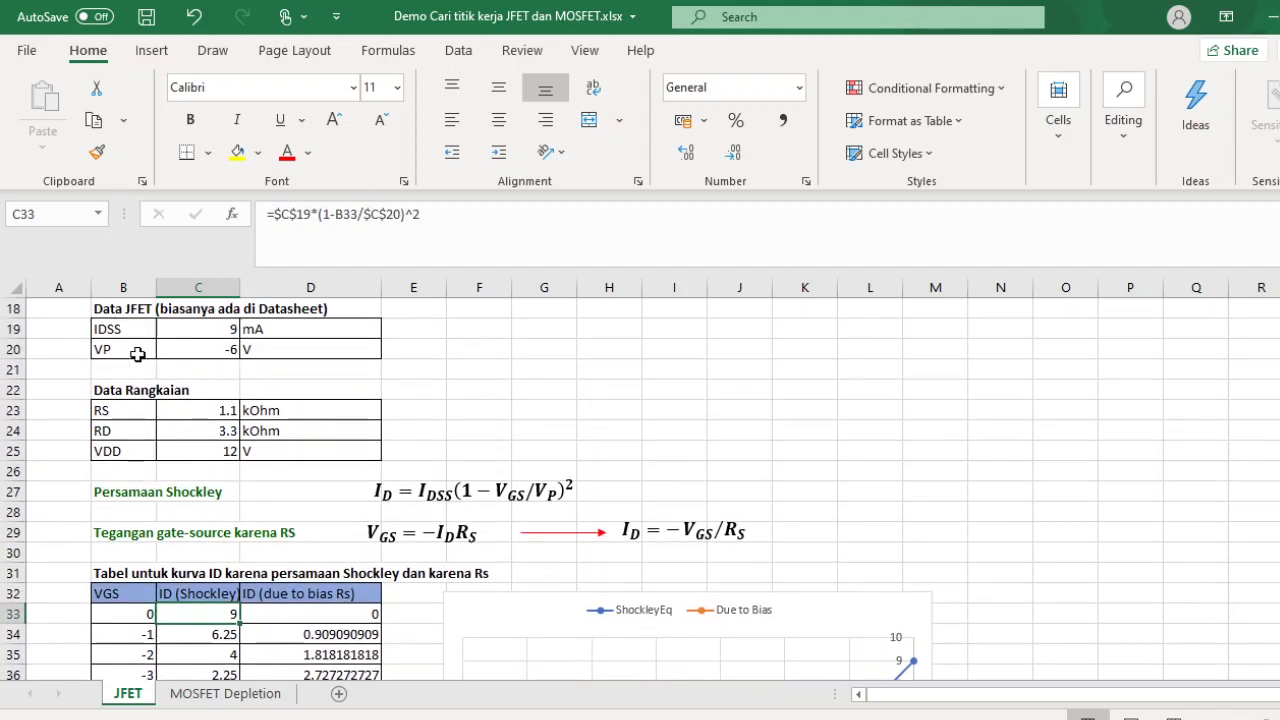
{"action": "left_click", "coordinate": [195, 324]}
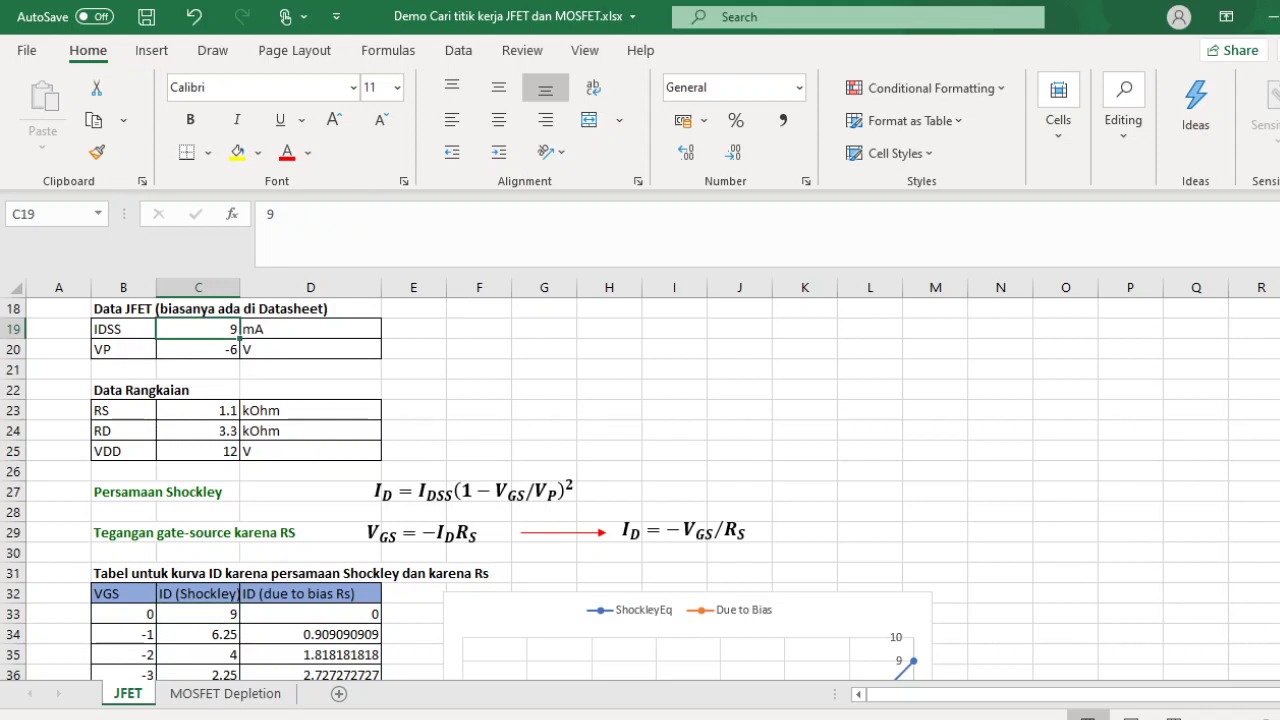
{"action": "scroll", "coordinate": [640, 488], "scroll_direction": "down", "scroll_amount": 2}
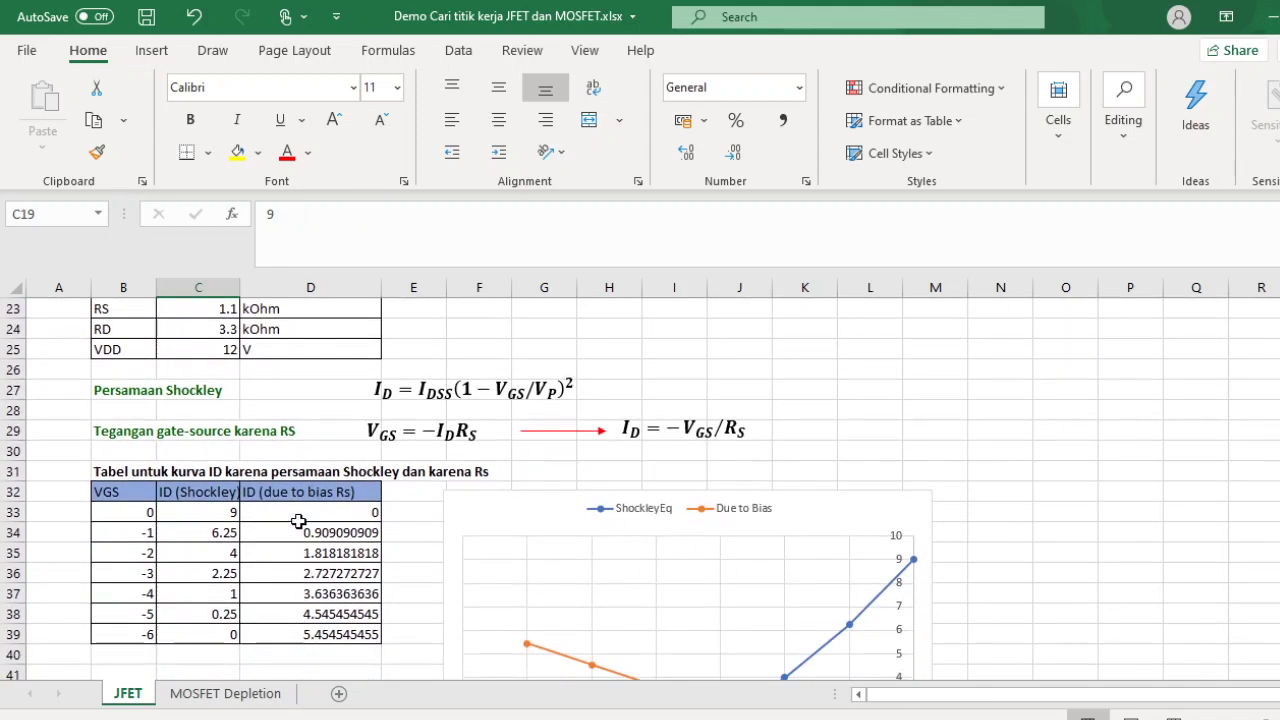
Inspect the formulas in the ID (due to bias Rs) column, D33:D39, against the equation ID = -VGS/RS
{"action": "left_click", "coordinate": [297, 493]}
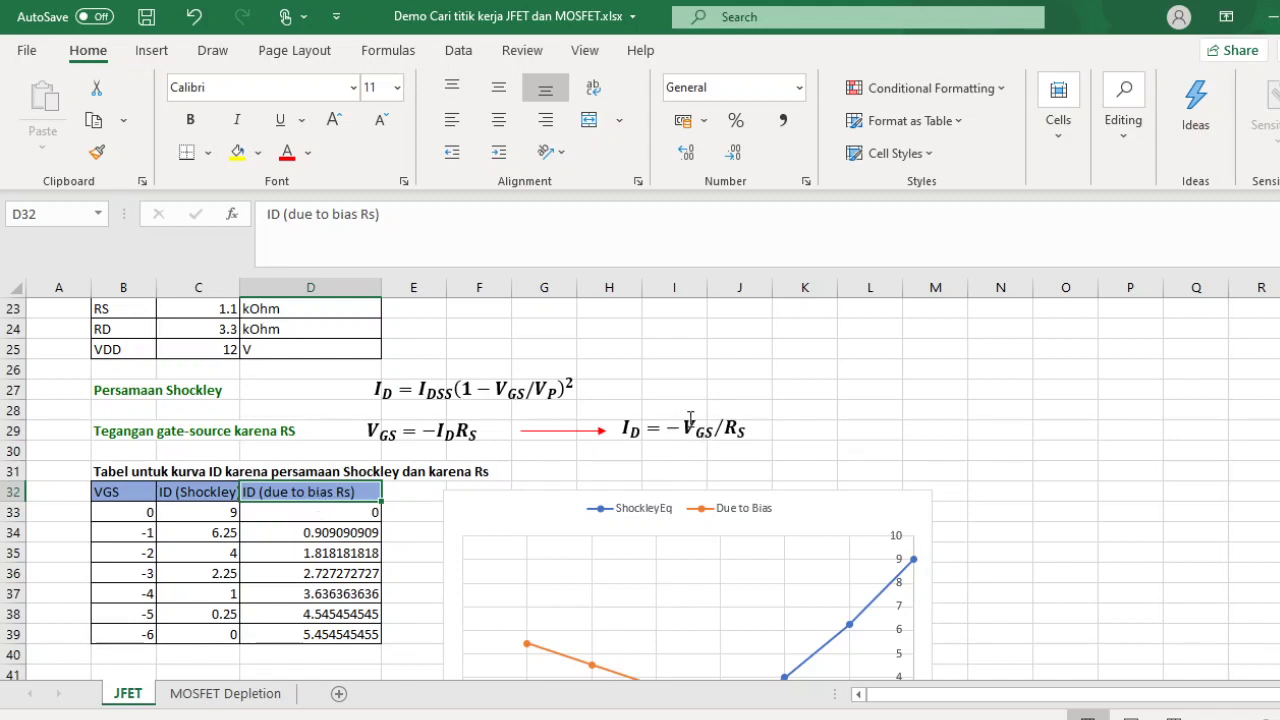
{"action": "left_click", "coordinate": [310, 515]}
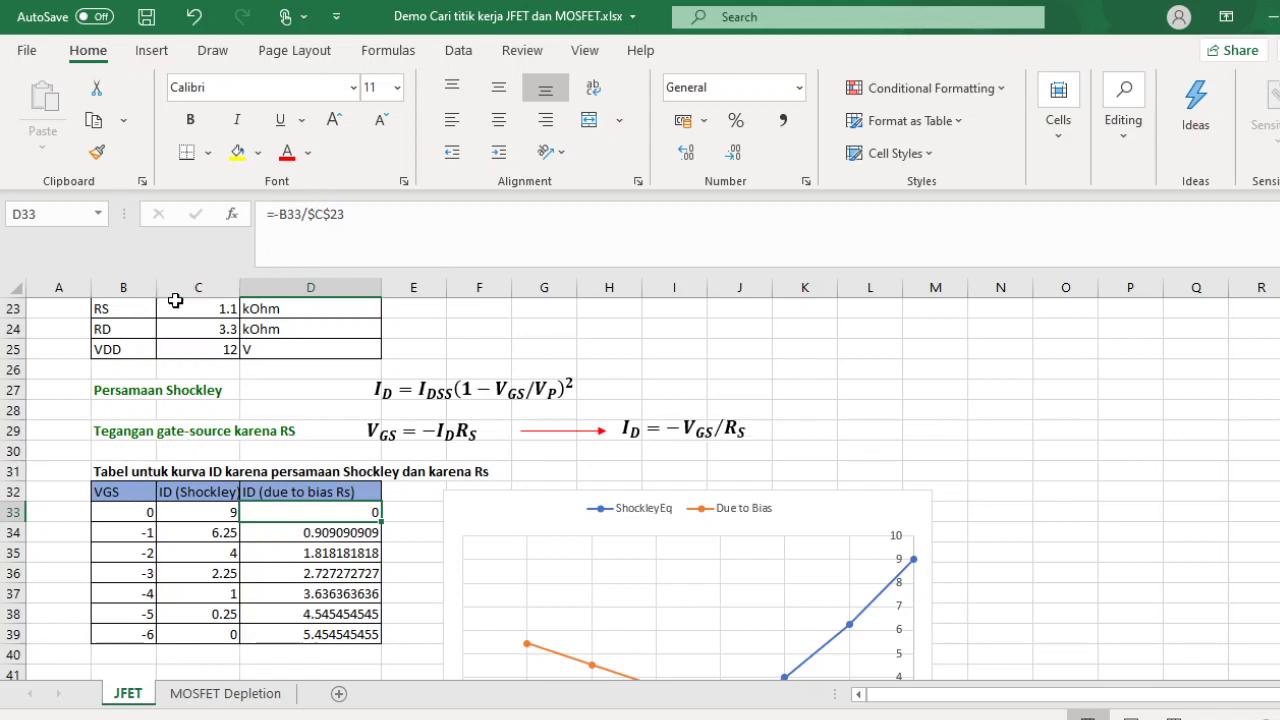
{"action": "left_click", "coordinate": [340, 535]}
{"action": "key", "text": "Down"}
{"action": "key", "text": "Down"}
{"action": "key", "text": "Down"}
{"action": "key", "text": "Down"}
{"action": "key", "text": "Down"}
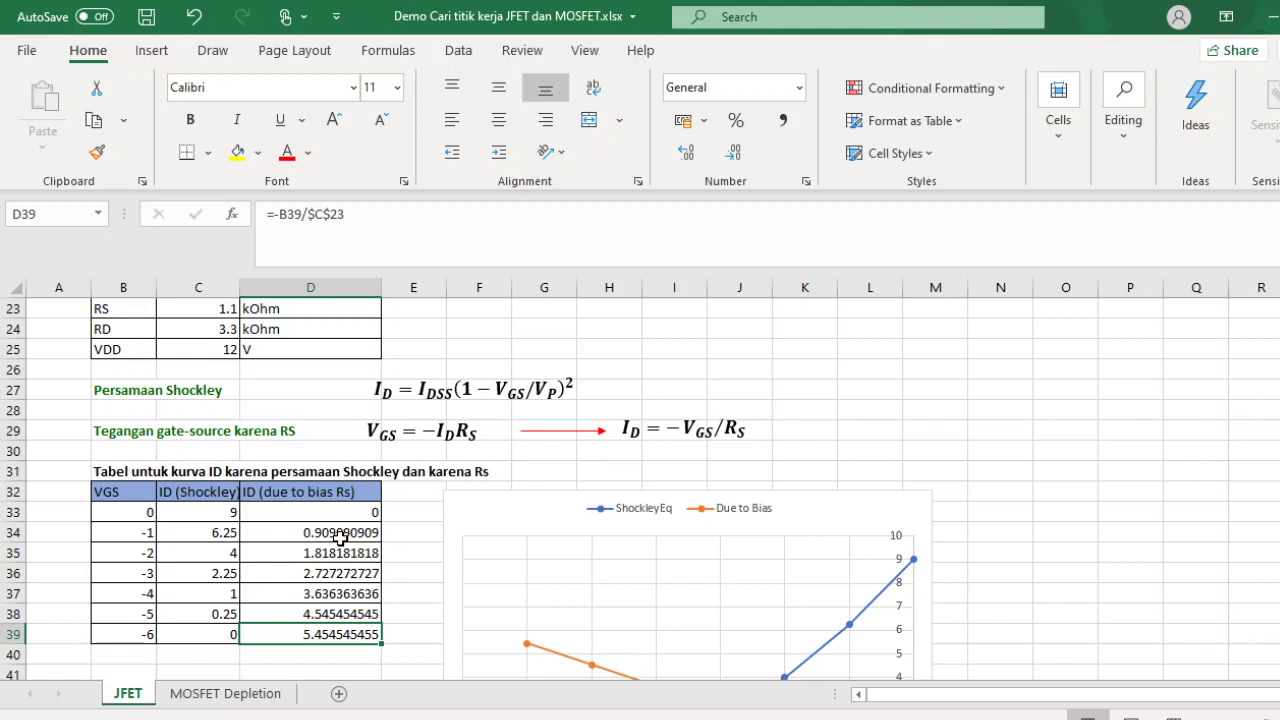
{"action": "key", "text": "Up"}
{"action": "key", "text": "Up"}
{"action": "key", "text": "Up"}
{"action": "key", "text": "Up"}
{"action": "key", "text": "Up"}
{"action": "key", "text": "Up"}
{"action": "key", "text": "Down"}
{"action": "key", "text": "Down"}
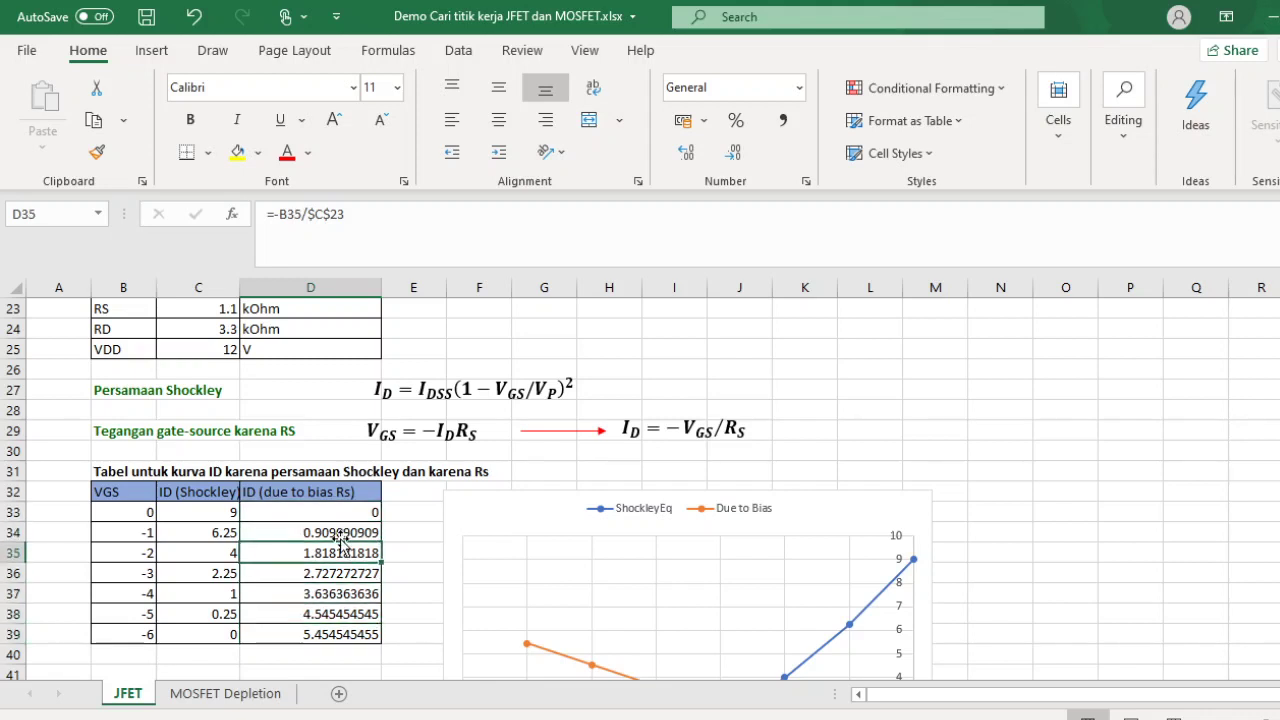
{"action": "key", "text": "Down"}
{"action": "key", "text": "Down"}
{"action": "key", "text": "Down"}
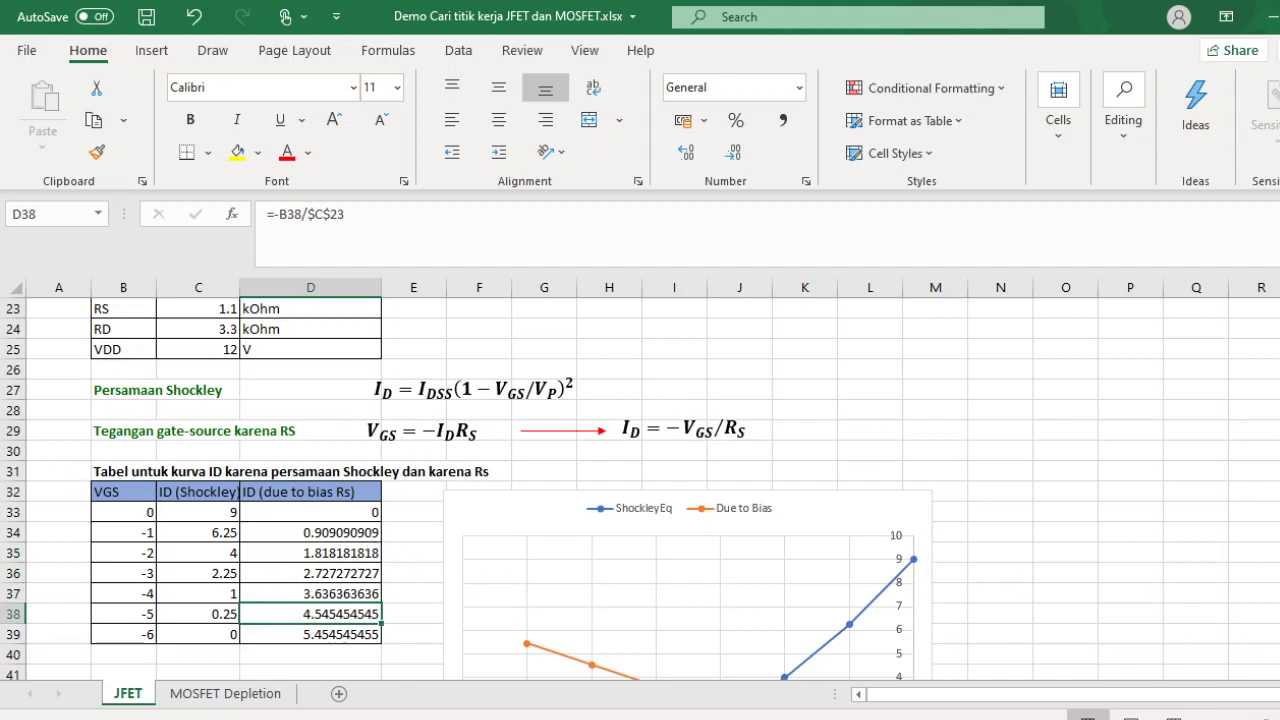
View the ShockleyEq and Due to Bias curves in the chart alongside the first row of the VGS and ID table
{"action": "scroll", "coordinate": [700, 484], "scroll_direction": "down", "scroll_amount": 2}
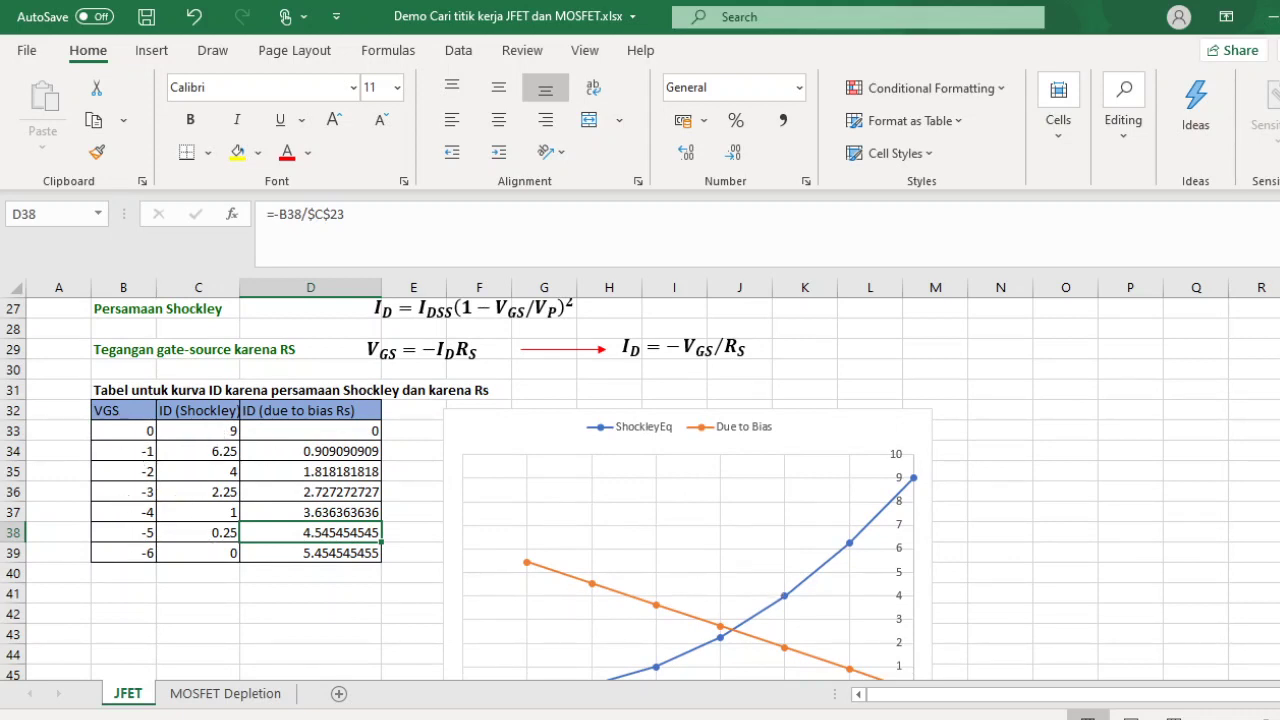
{"action": "scroll", "coordinate": [615, 660], "scroll_direction": "down", "scroll_amount": 1}
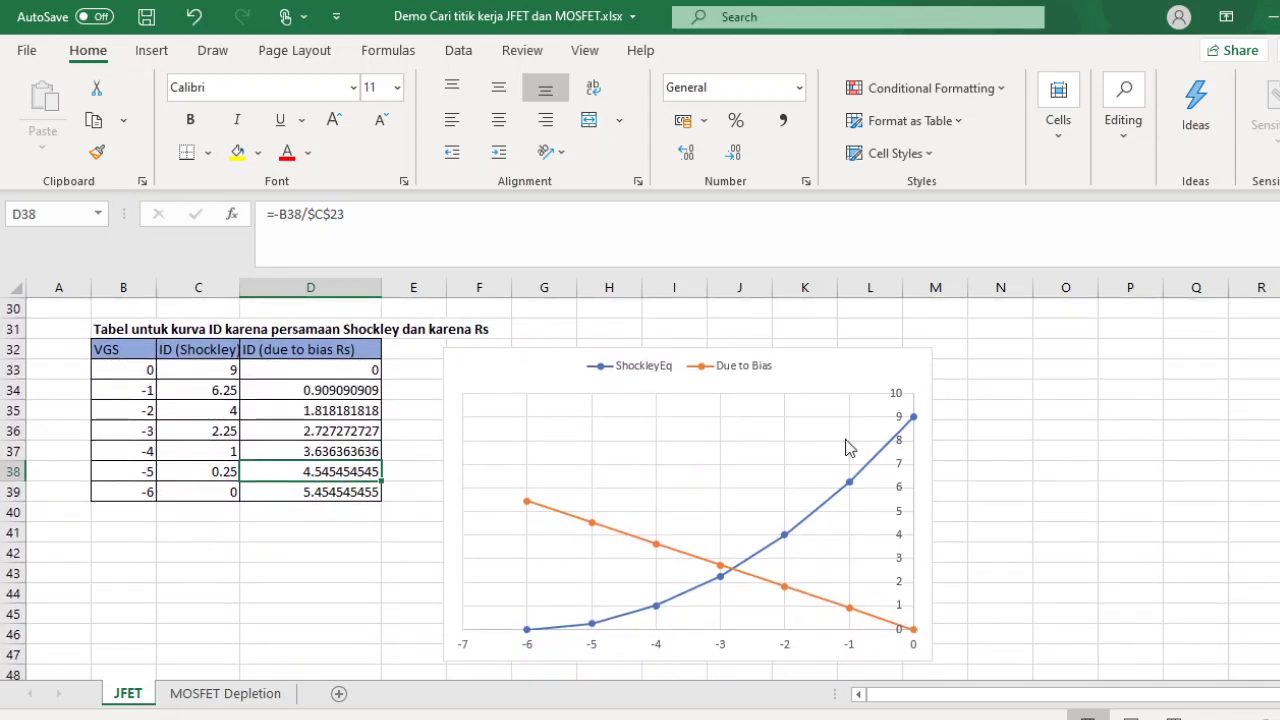
{"action": "left_click", "coordinate": [284, 374]}
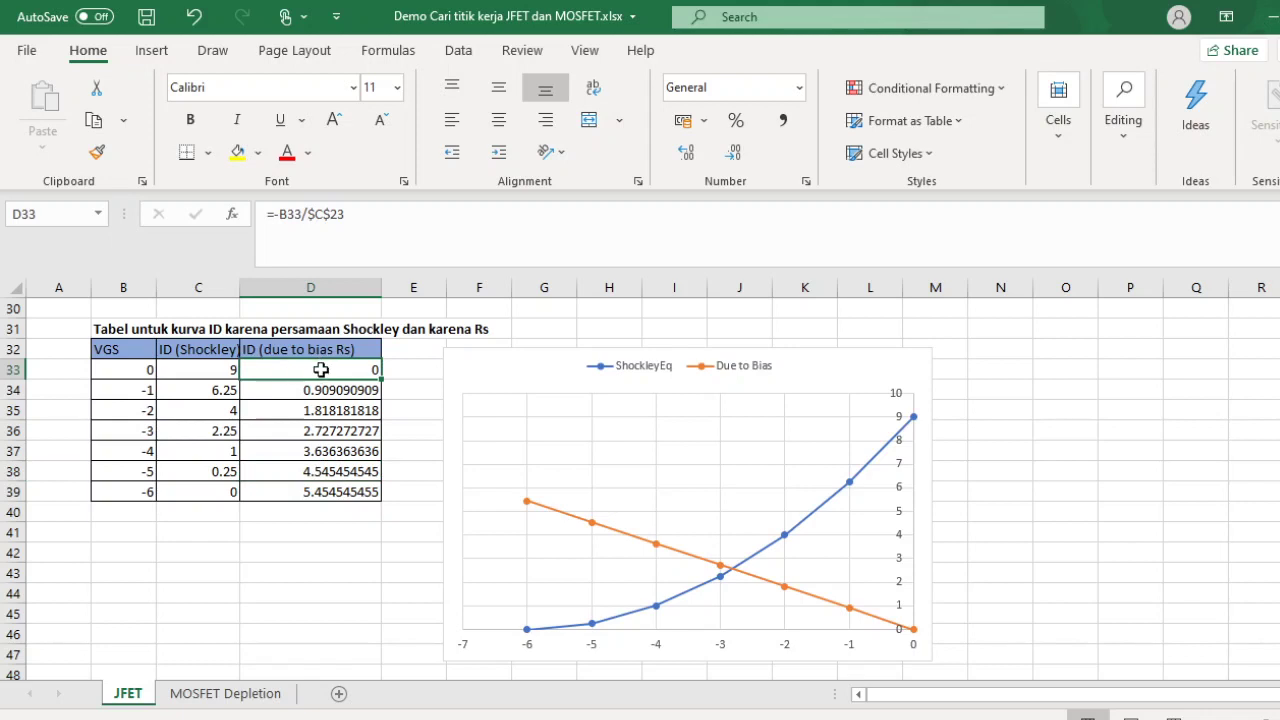
{"action": "left_click", "coordinate": [121, 376]}
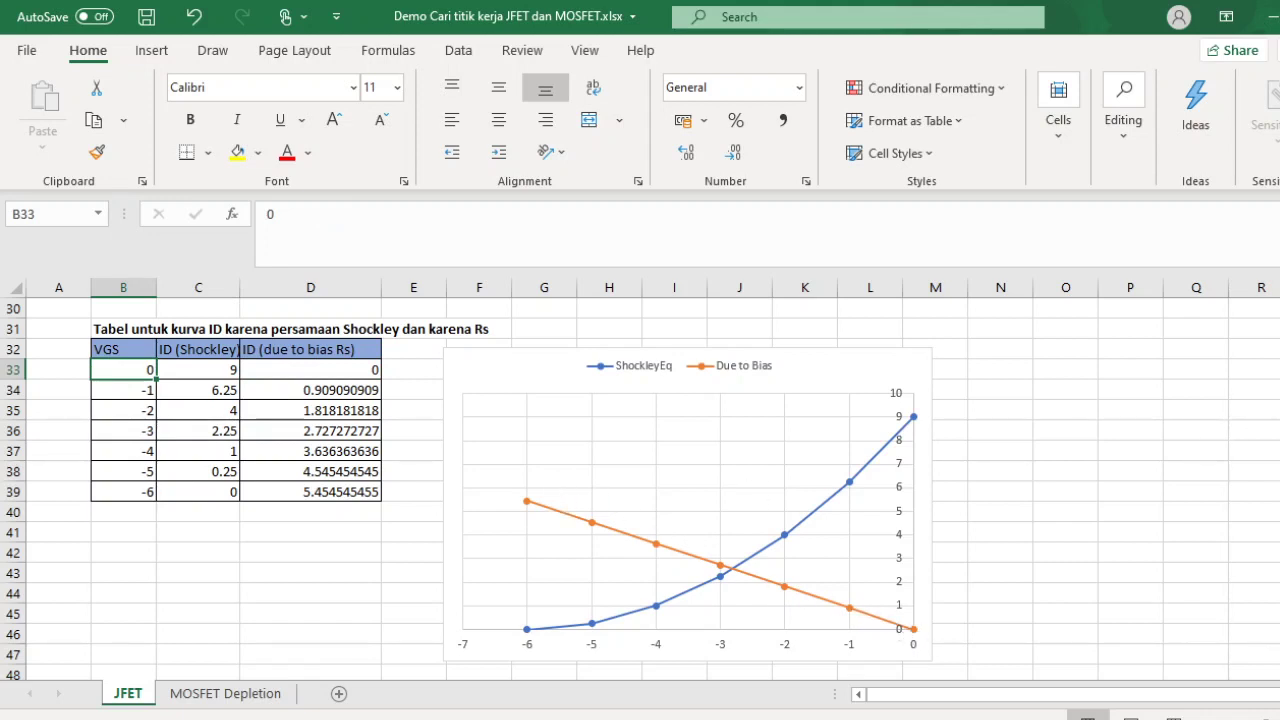
Review the circuit diagram, the JFET and circuit data, and both ID equations alongside the first curve chart
{"action": "scroll", "coordinate": [640, 488], "scroll_direction": "up", "scroll_amount": 10}
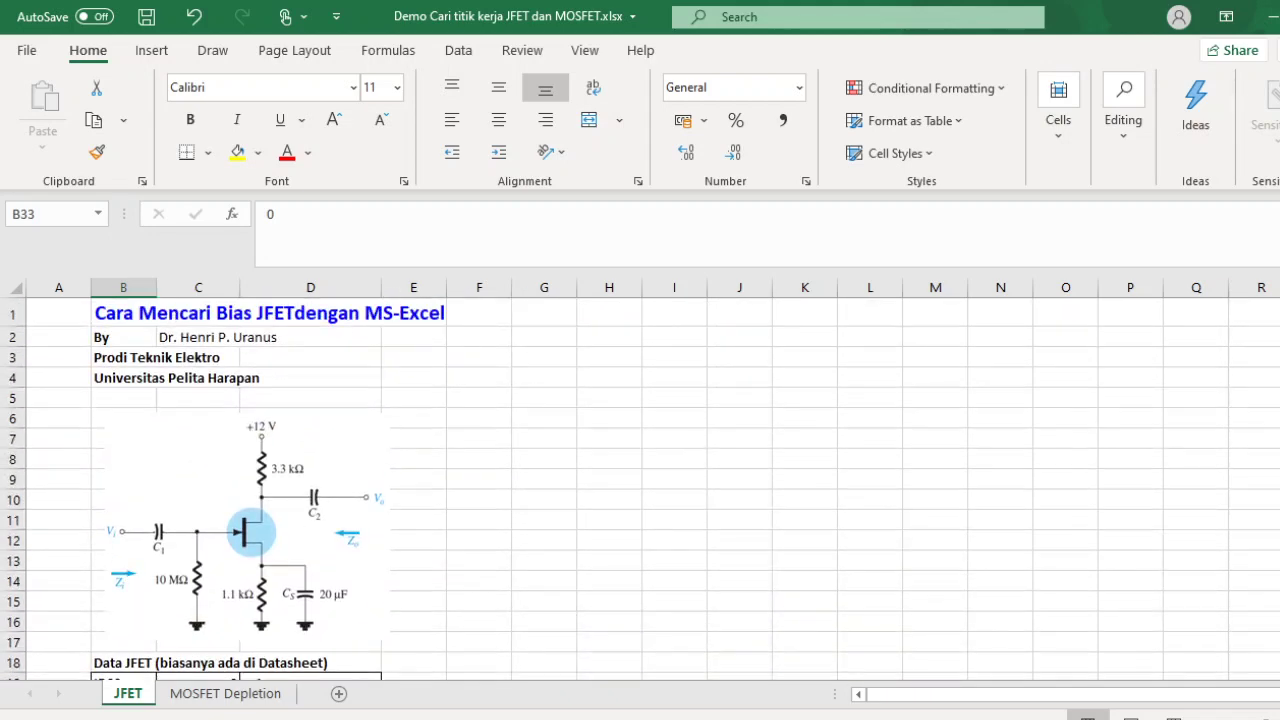
{"action": "scroll", "coordinate": [640, 488], "scroll_direction": "down", "scroll_amount": 3}
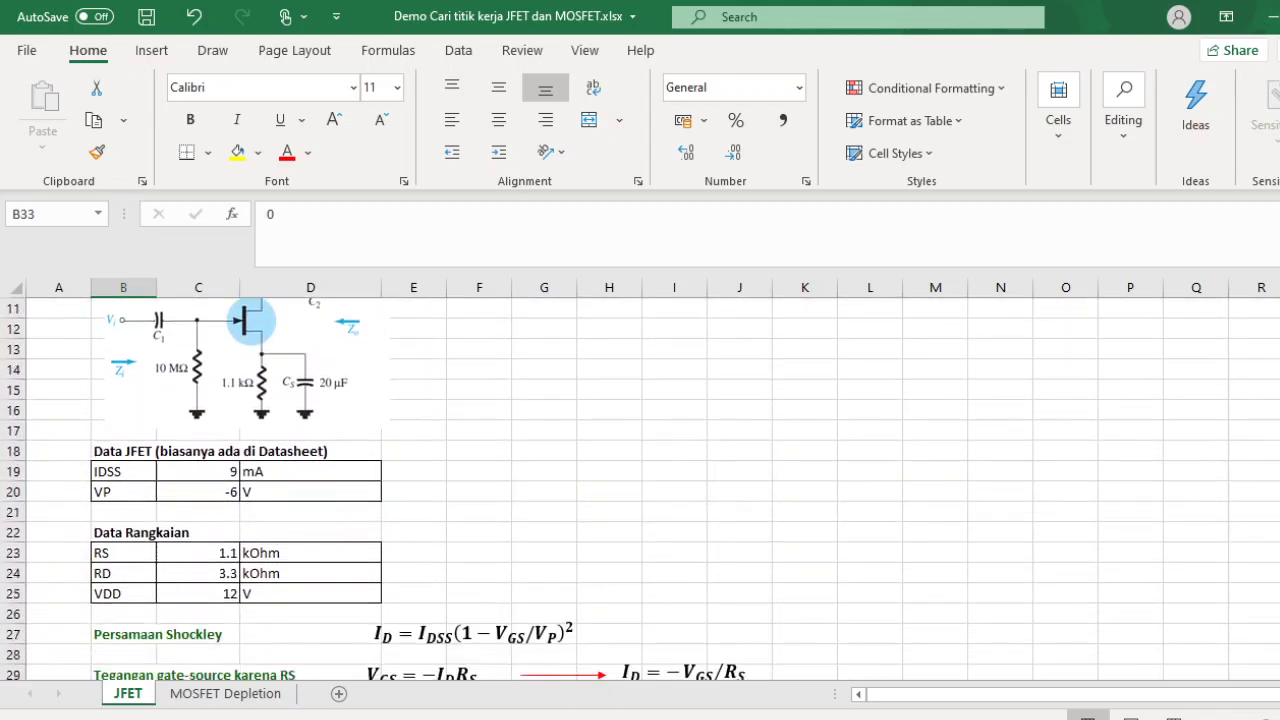
{"action": "scroll", "coordinate": [472, 575], "scroll_direction": "down", "scroll_amount": 2}
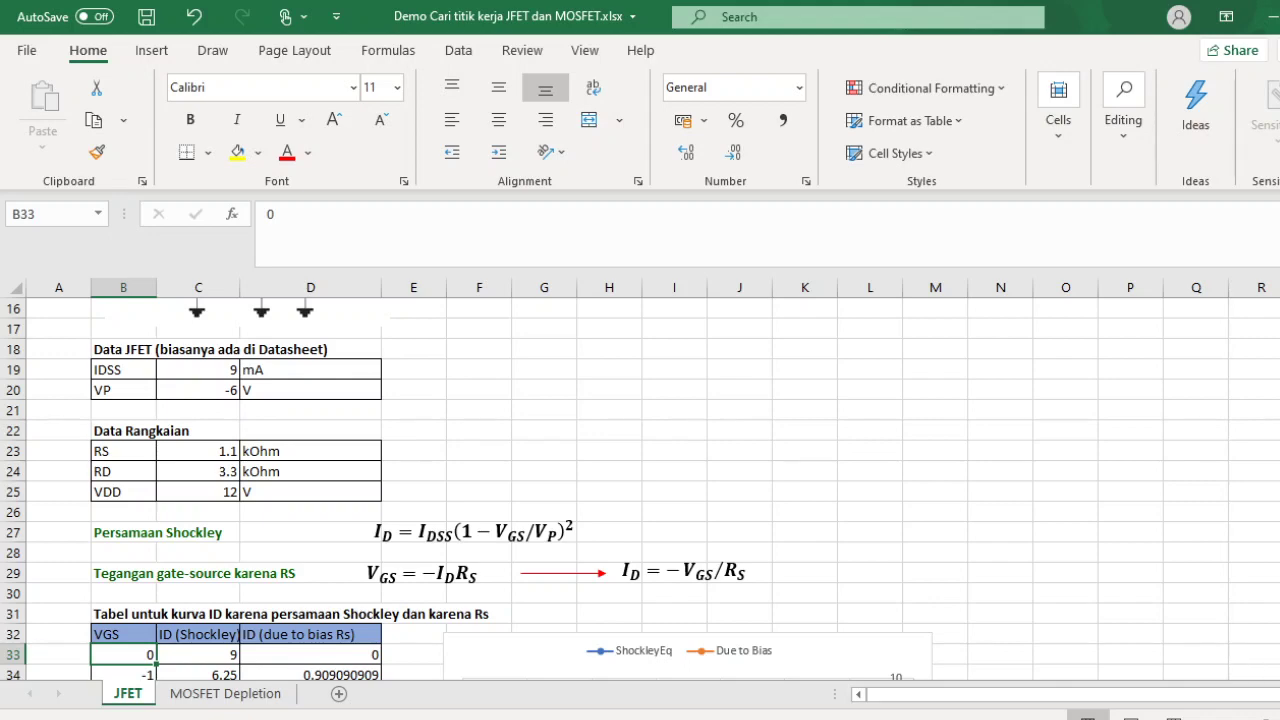
{"action": "scroll", "coordinate": [467, 489], "scroll_direction": "down", "scroll_amount": 3}
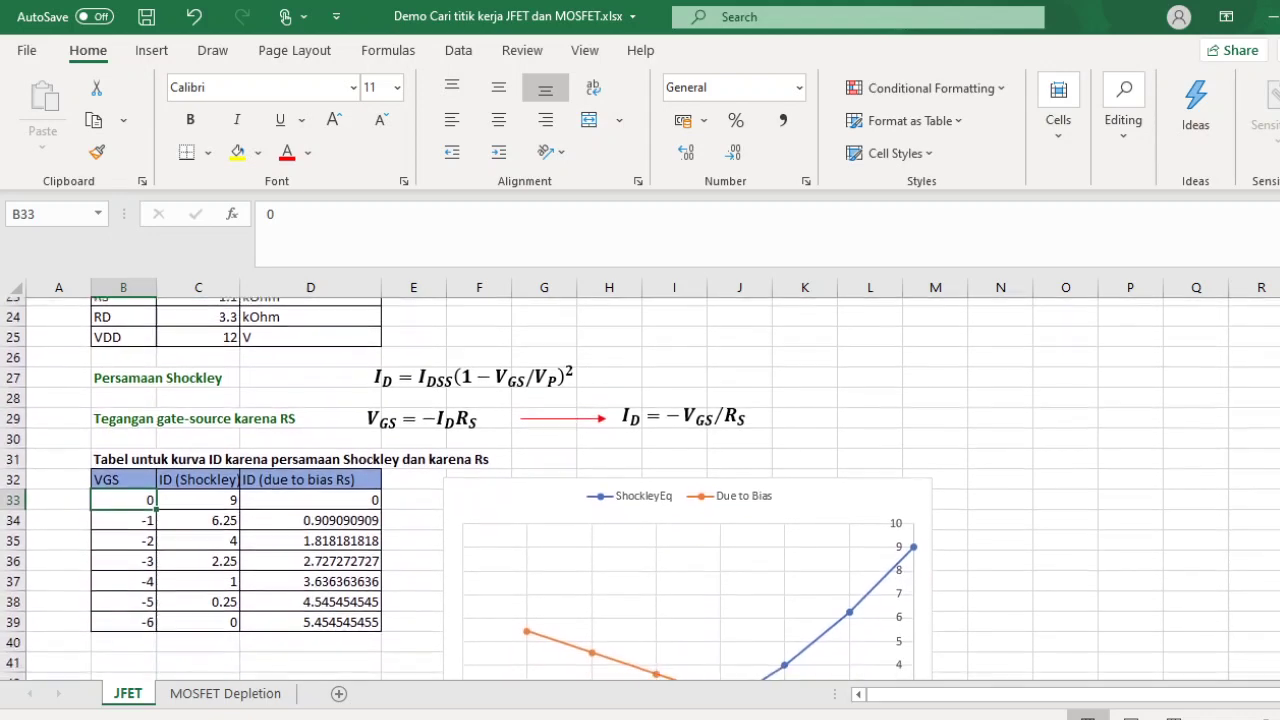
{"action": "scroll", "coordinate": [467, 489], "scroll_direction": "down", "scroll_amount": 3}
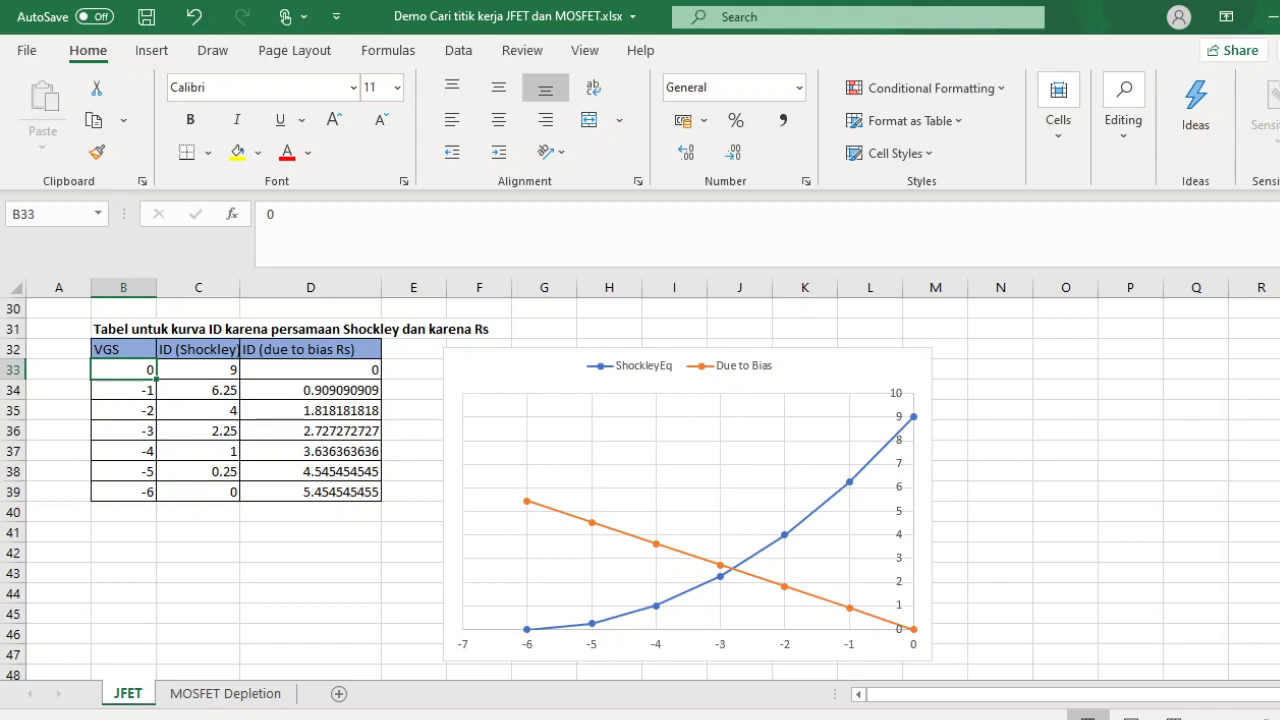
Compare the Shockley and bias ID formulas in C57 and D57 for the VGS value of -2.8 in the refined table
{"action": "scroll", "coordinate": [640, 490], "scroll_direction": "down", "scroll_amount": 5}
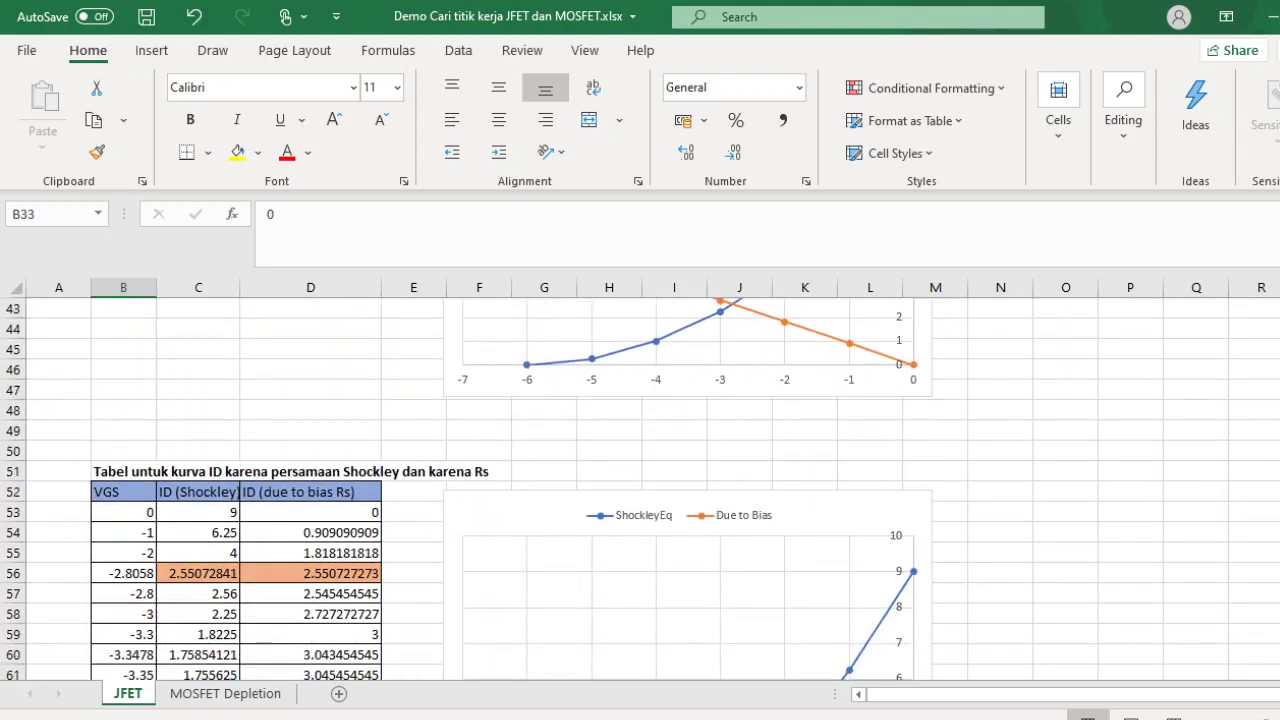
{"action": "scroll", "coordinate": [1057, 586], "scroll_direction": "down", "scroll_amount": 2}
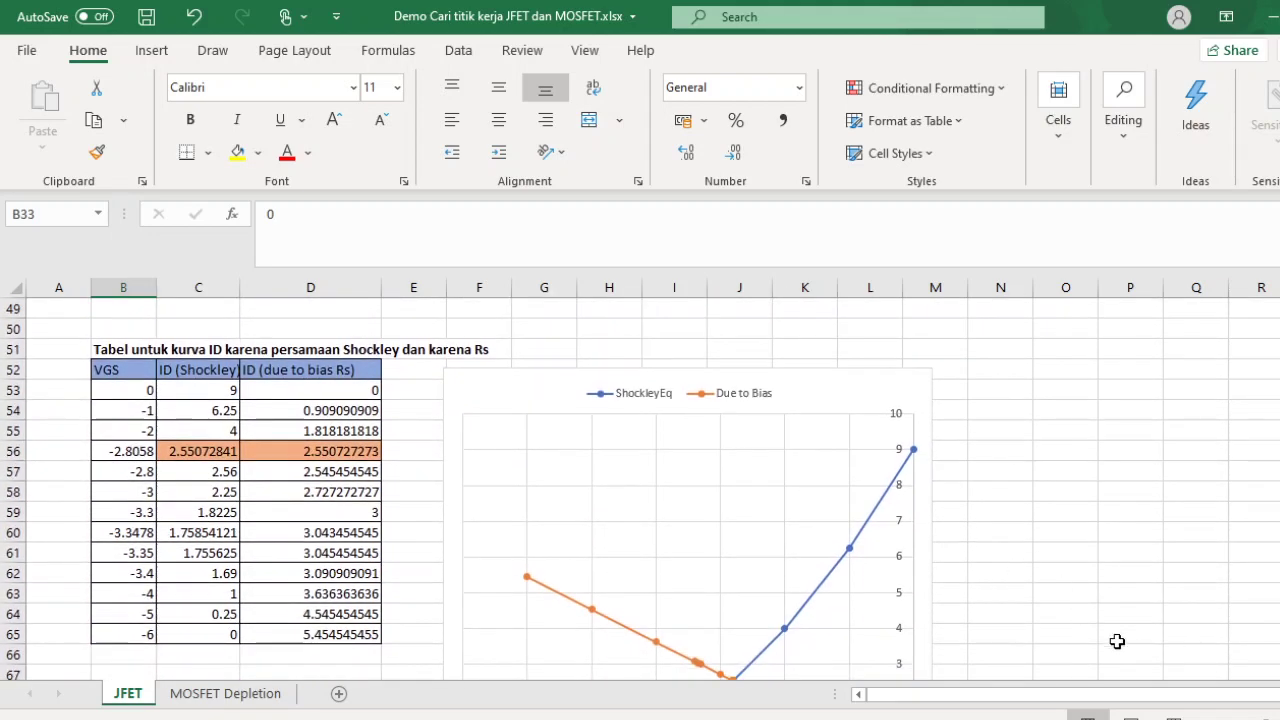
{"action": "left_click", "coordinate": [117, 473]}
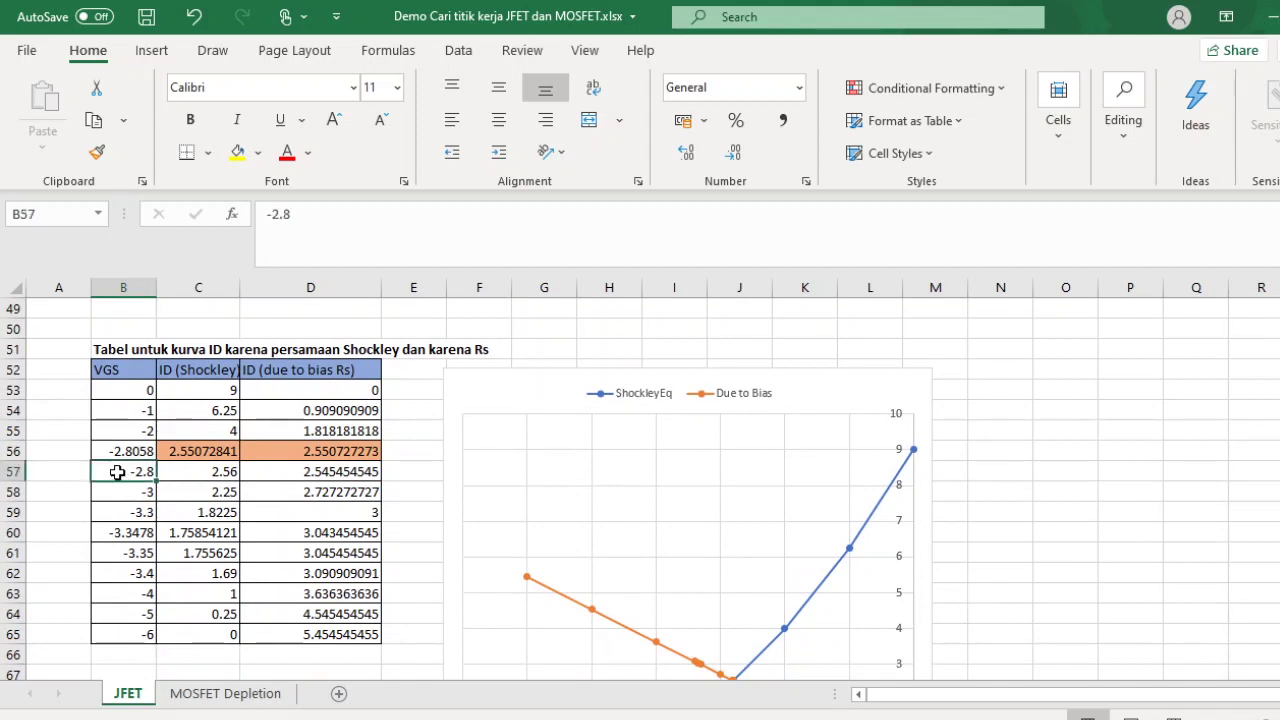
{"action": "left_click", "coordinate": [201, 477]}
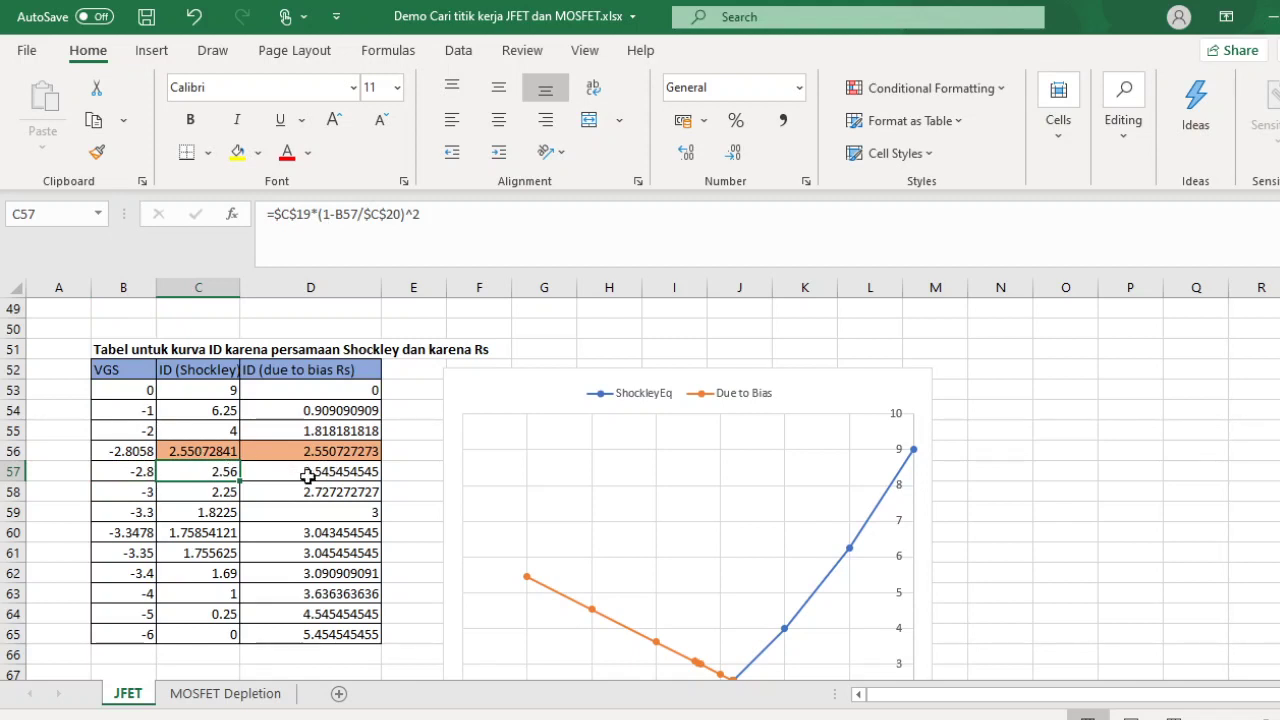
{"action": "left_click", "coordinate": [308, 477]}
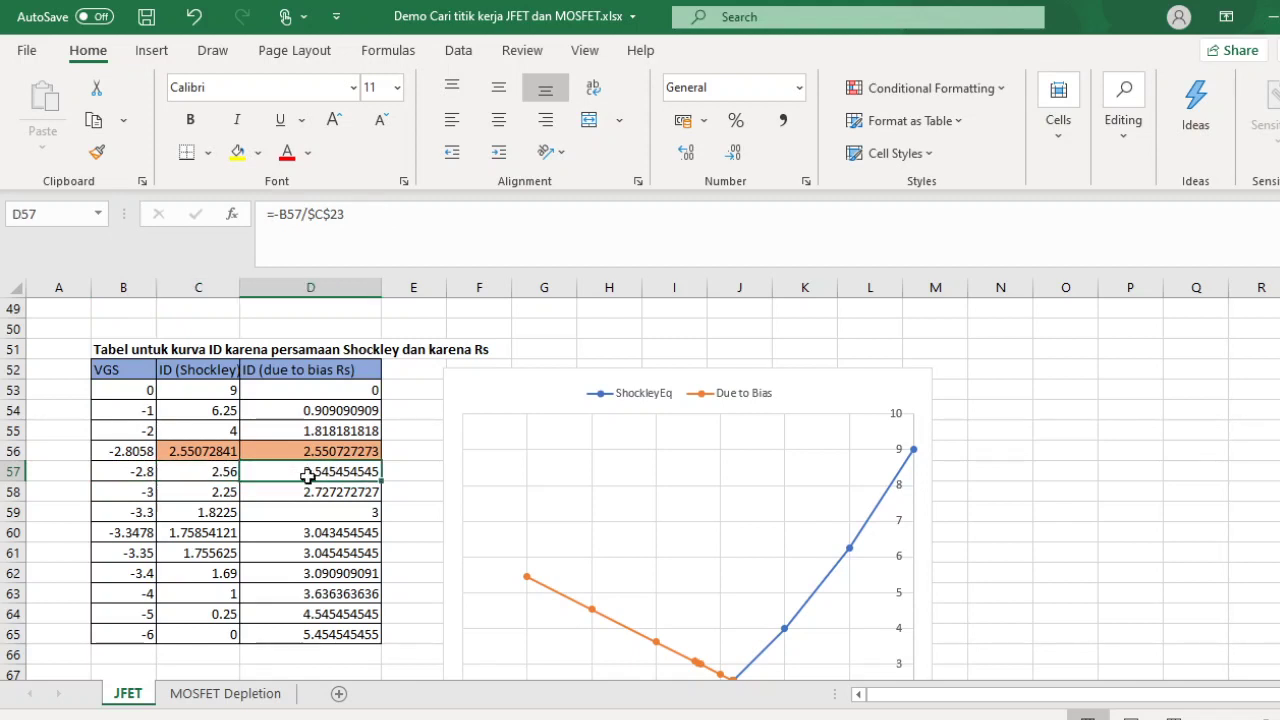
{"action": "left_click", "coordinate": [200, 471]}
{"action": "left_click", "coordinate": [303, 473]}
Compare the Shockley and bias ID formulas in the highlighted row 56 for the VGS value in B56
{"action": "left_click", "coordinate": [130, 452]}
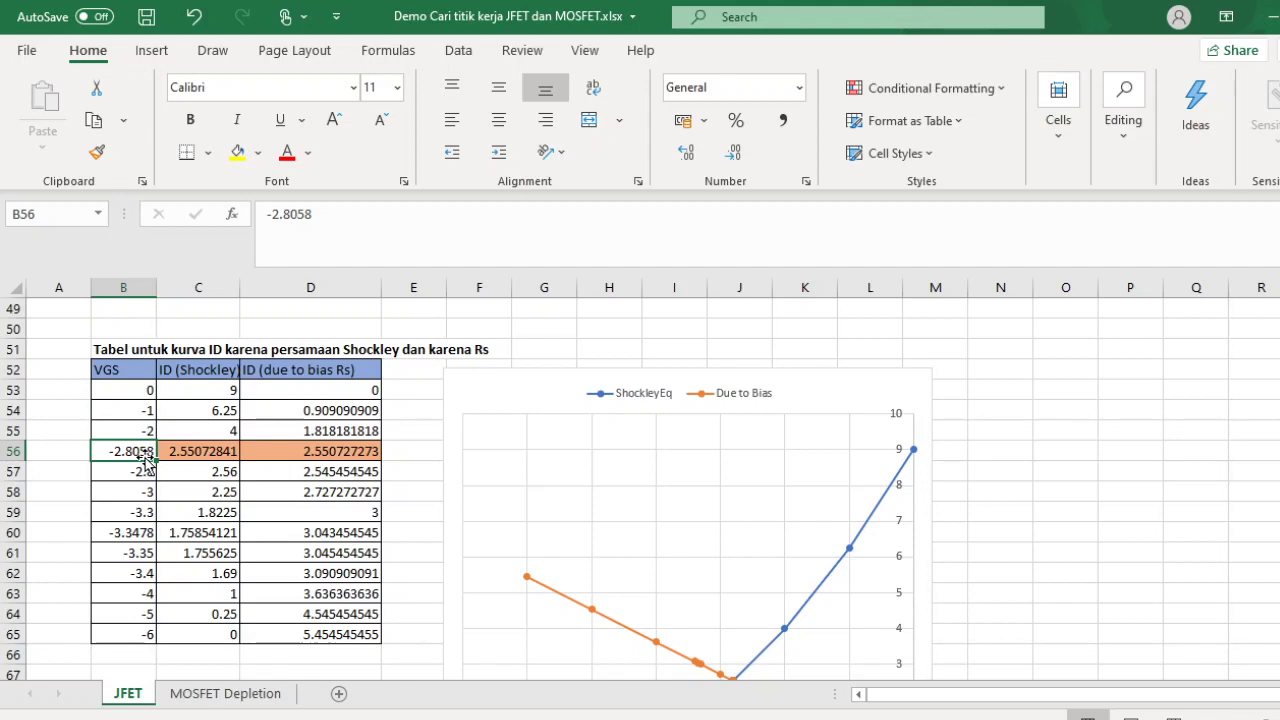
{"action": "left_click", "coordinate": [192, 451]}
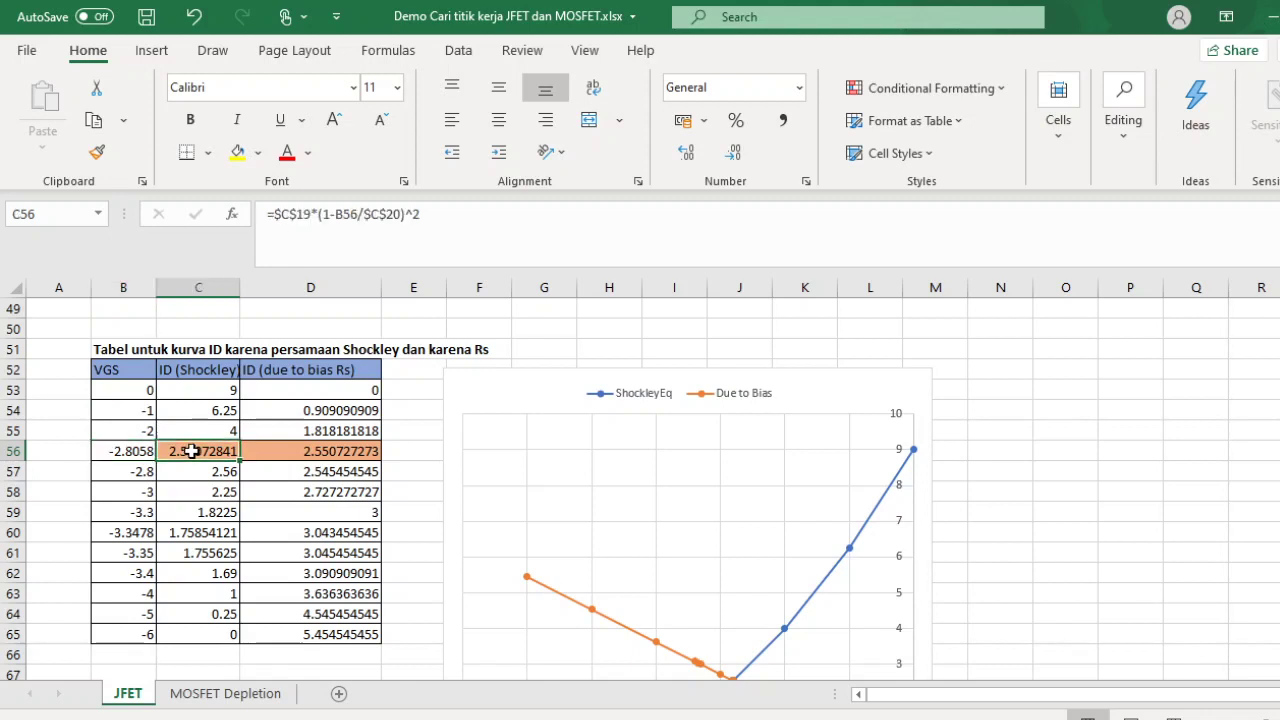
{"action": "left_click", "coordinate": [326, 455]}
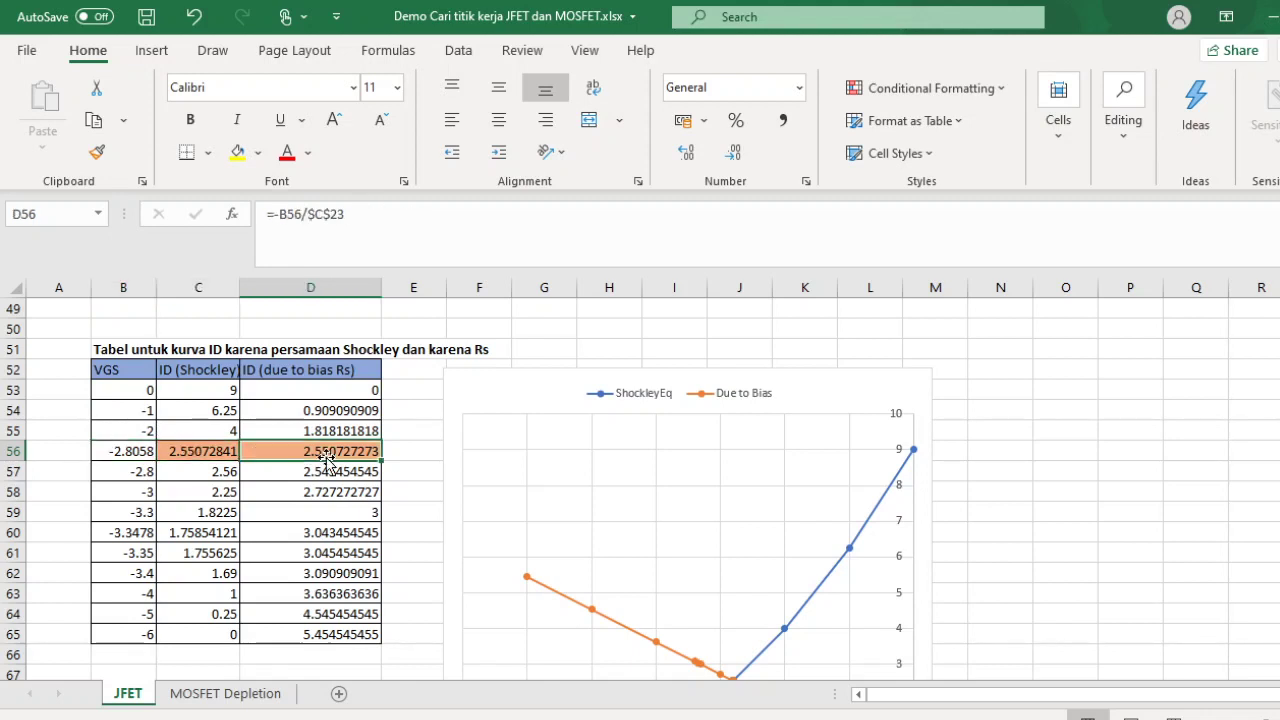
{"action": "left_click", "coordinate": [192, 455]}
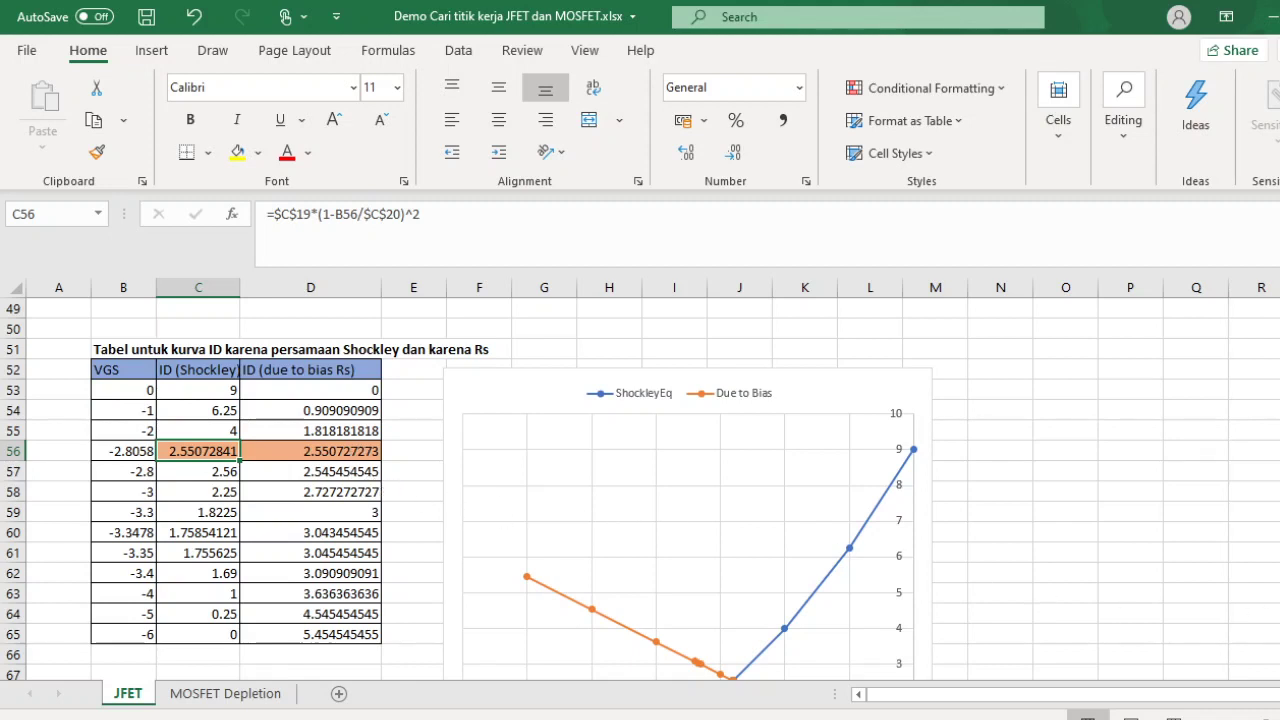
Inspect the ID formula in C75 under Hasil hitungan and look back at the circuit diagram
{"action": "scroll", "coordinate": [640, 488], "scroll_direction": "down", "scroll_amount": 4}
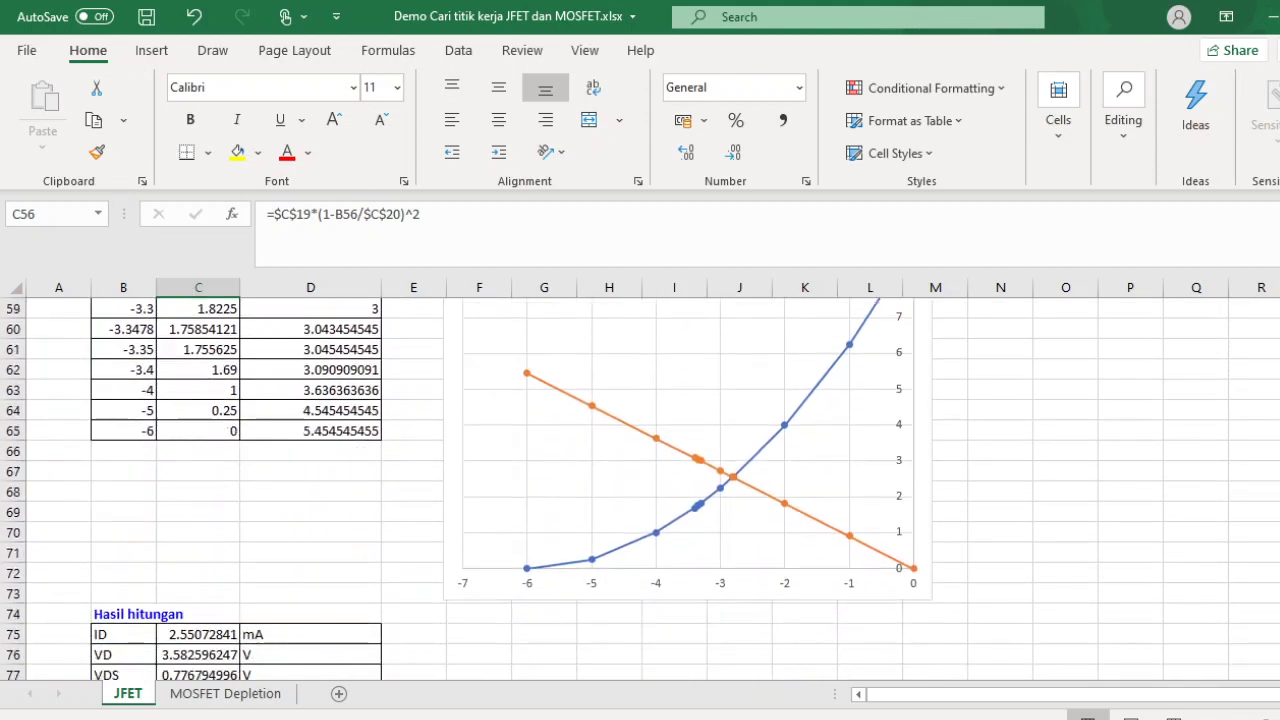
{"action": "left_click", "coordinate": [189, 634]}
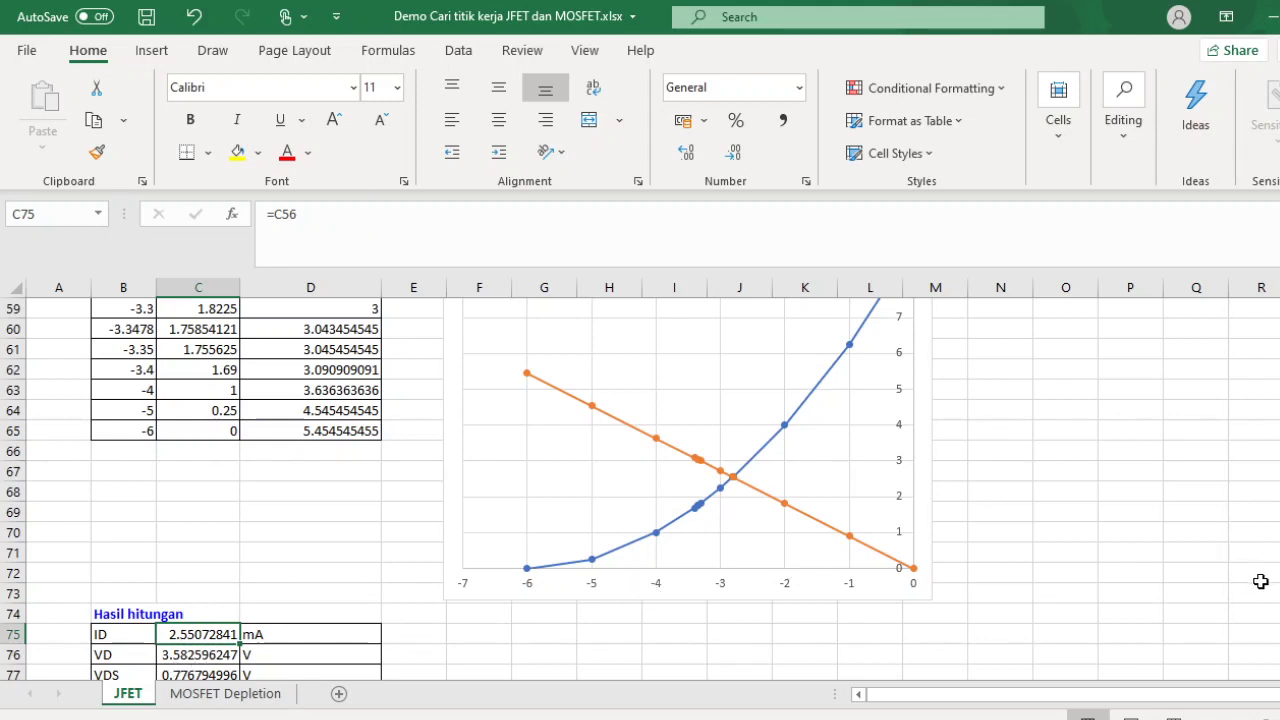
{"action": "scroll", "coordinate": [690, 450], "scroll_direction": "up", "scroll_amount": 1}
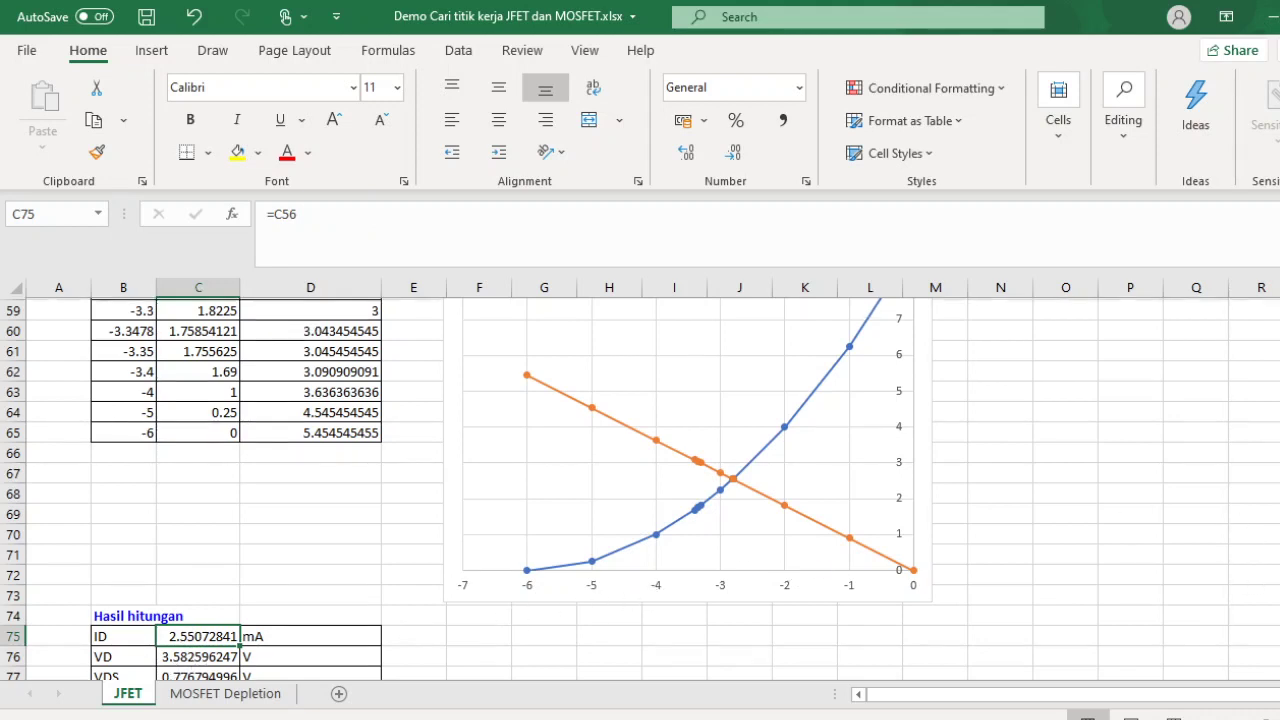
{"action": "scroll", "coordinate": [690, 450], "scroll_direction": "up", "scroll_amount": 6}
{"action": "scroll", "coordinate": [690, 450], "scroll_direction": "up", "scroll_amount": 13}
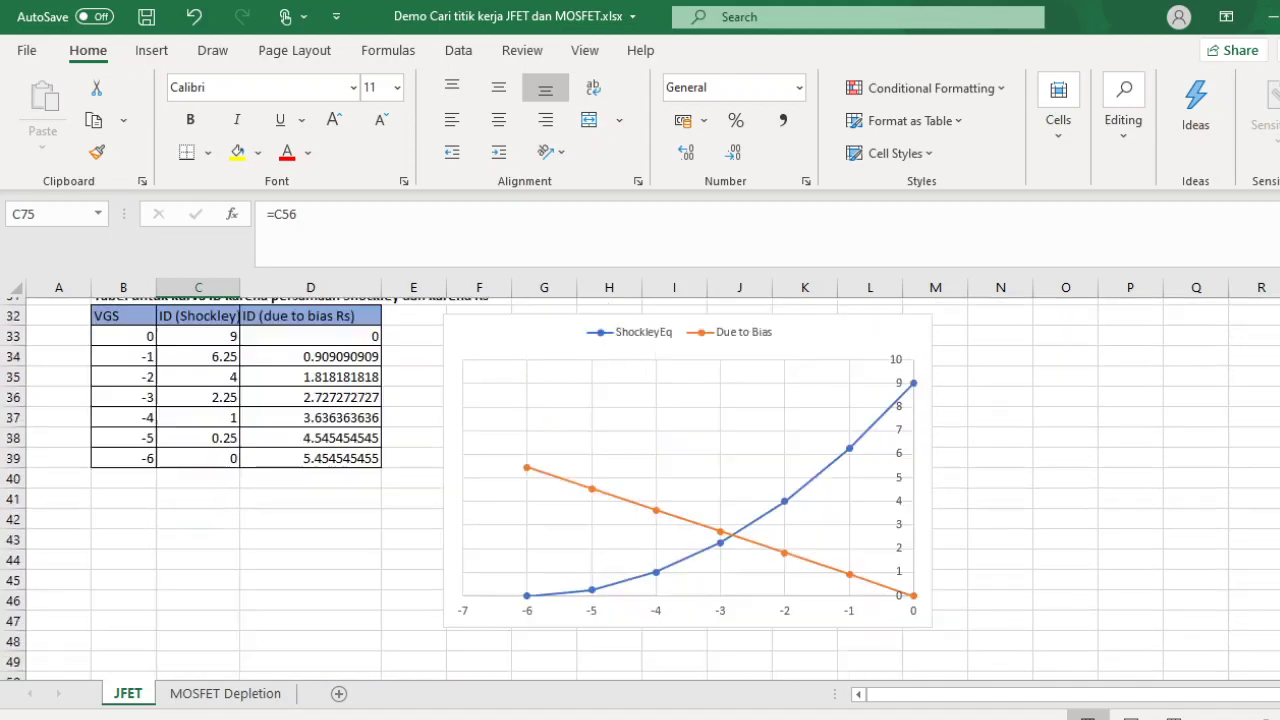
Inspect the VD and VDS formulas in C76 and C77 and relate them to the circuit diagram and the RS, RD and VDD data
{"action": "scroll", "coordinate": [1241, 321], "scroll_direction": "down", "scroll_amount": 1}
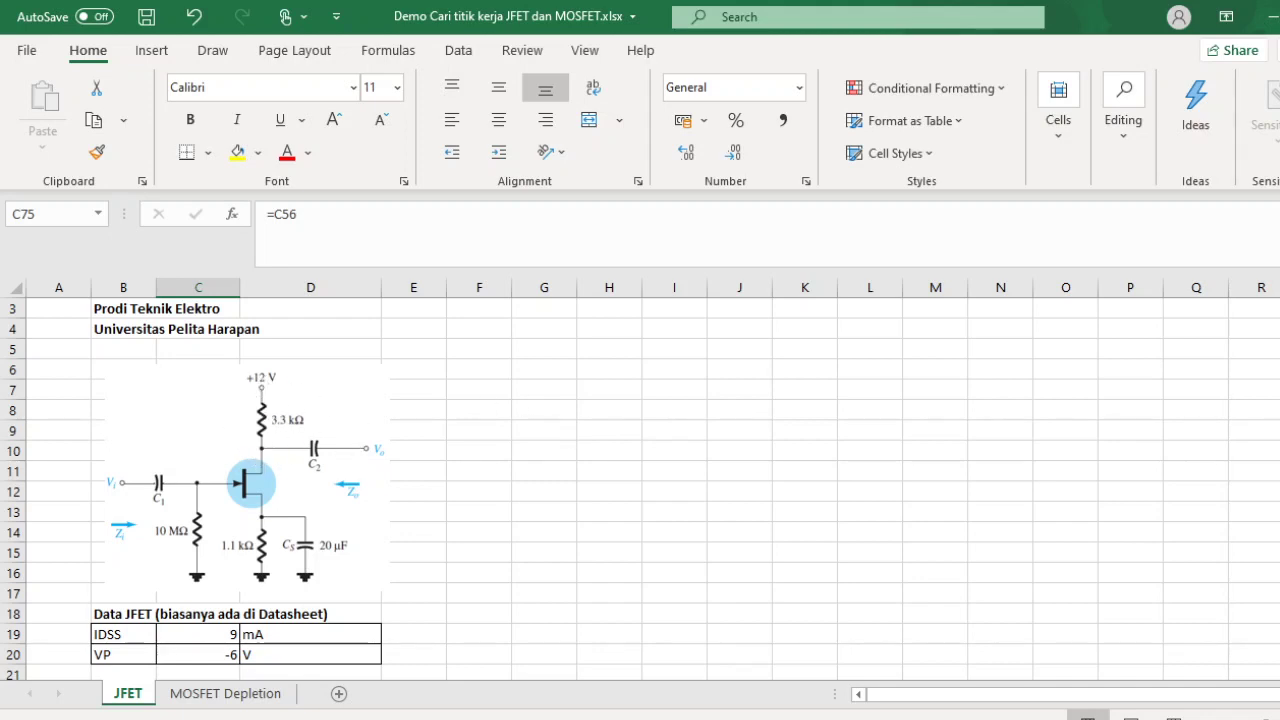
{"action": "scroll", "coordinate": [640, 490], "scroll_direction": "down", "scroll_amount": 9}
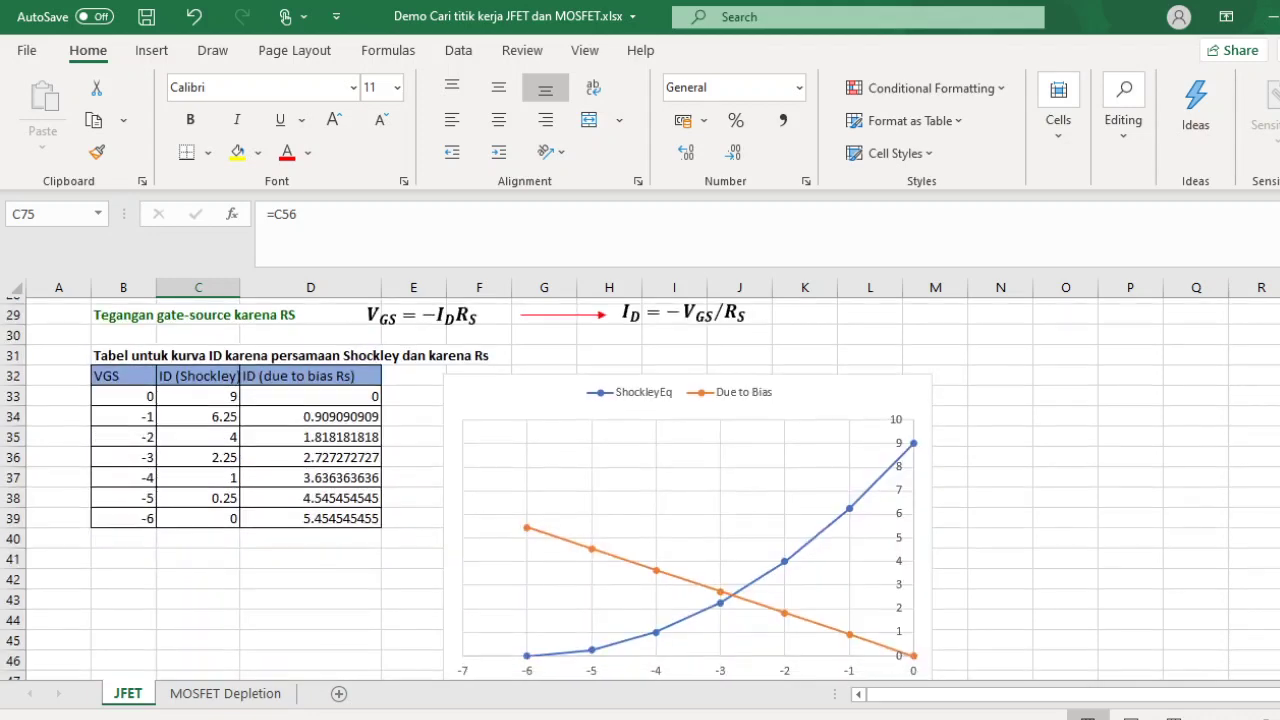
{"action": "scroll", "coordinate": [640, 490], "scroll_direction": "down", "scroll_amount": 8}
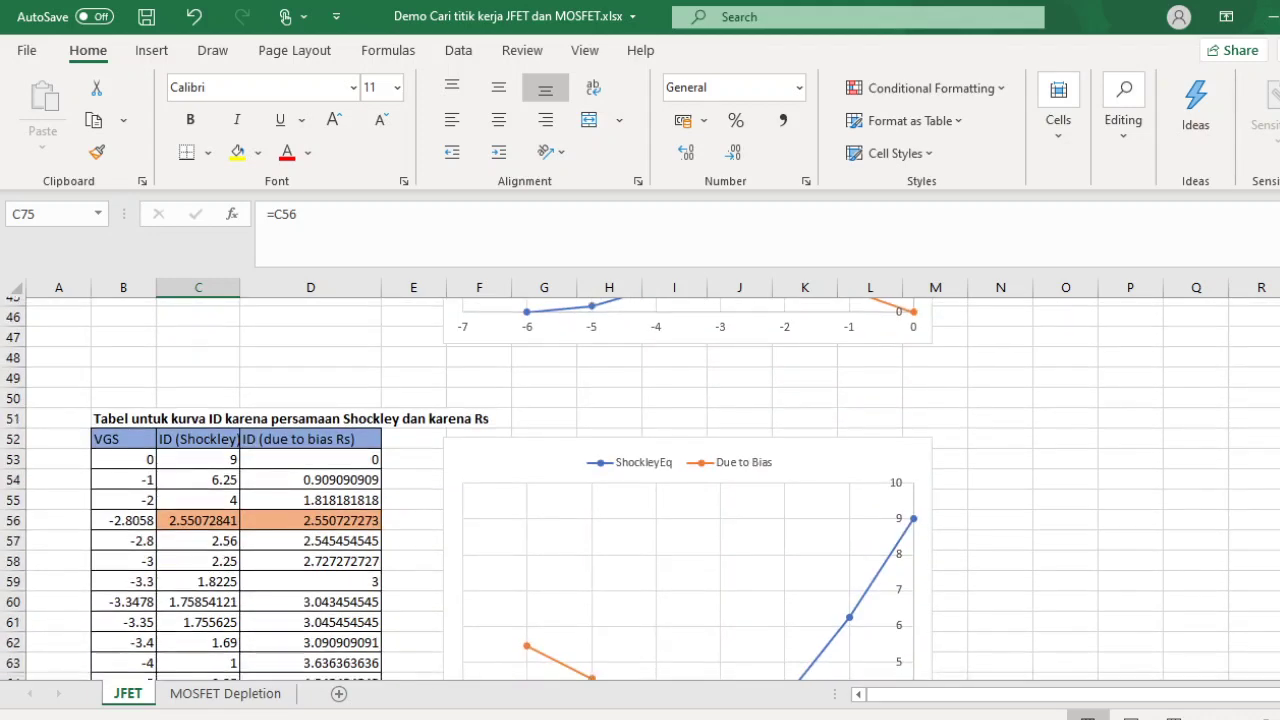
{"action": "scroll", "coordinate": [620, 537], "scroll_direction": "down", "scroll_amount": 3}
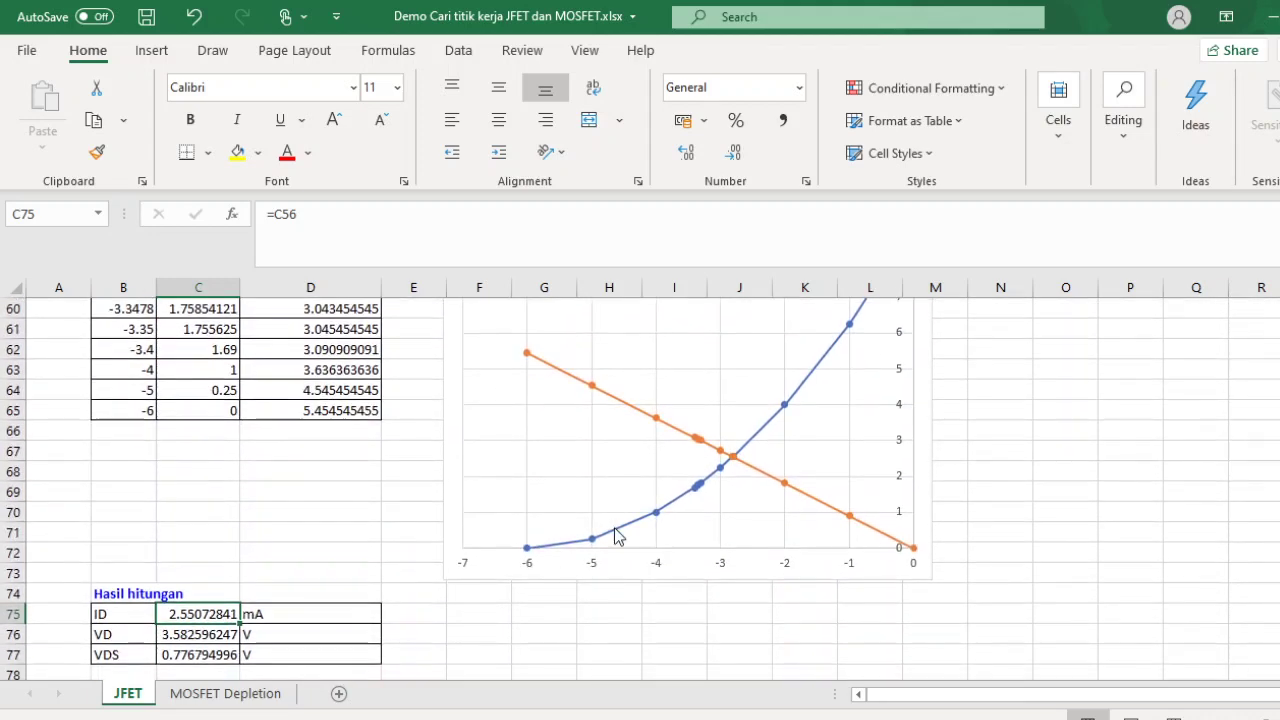
{"action": "left_click", "coordinate": [192, 637]}
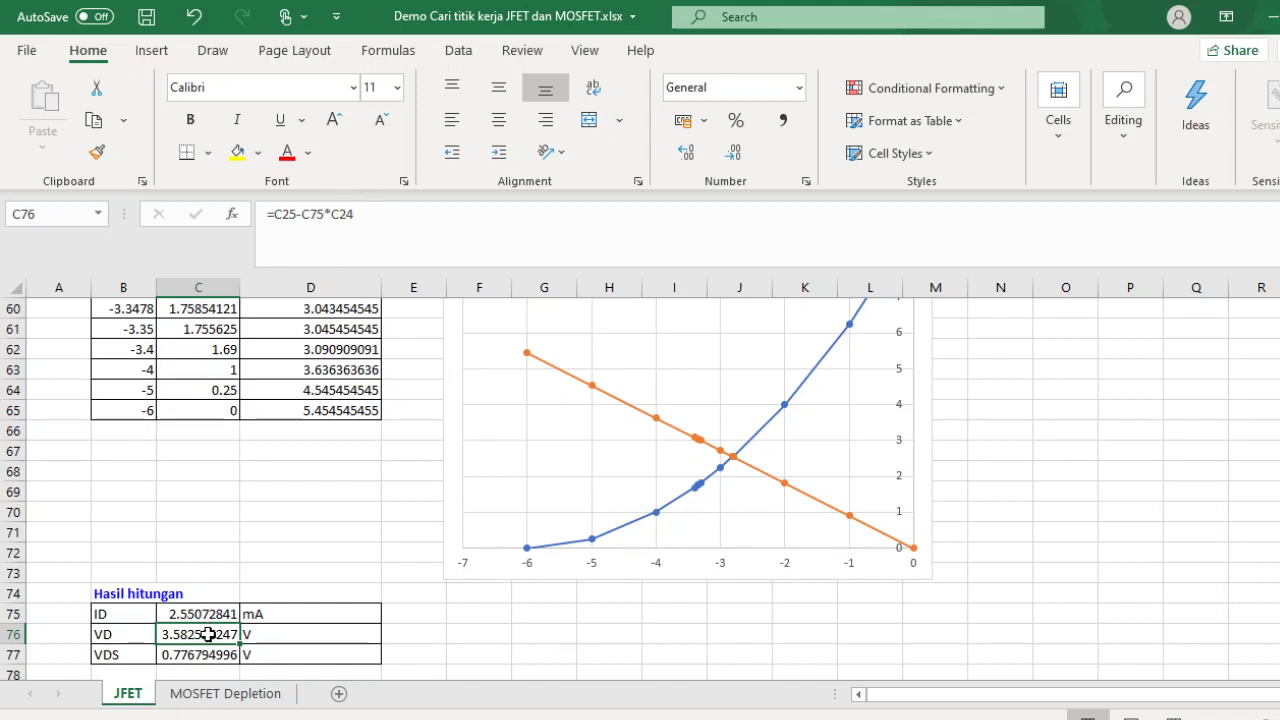
{"action": "left_click", "coordinate": [214, 654]}
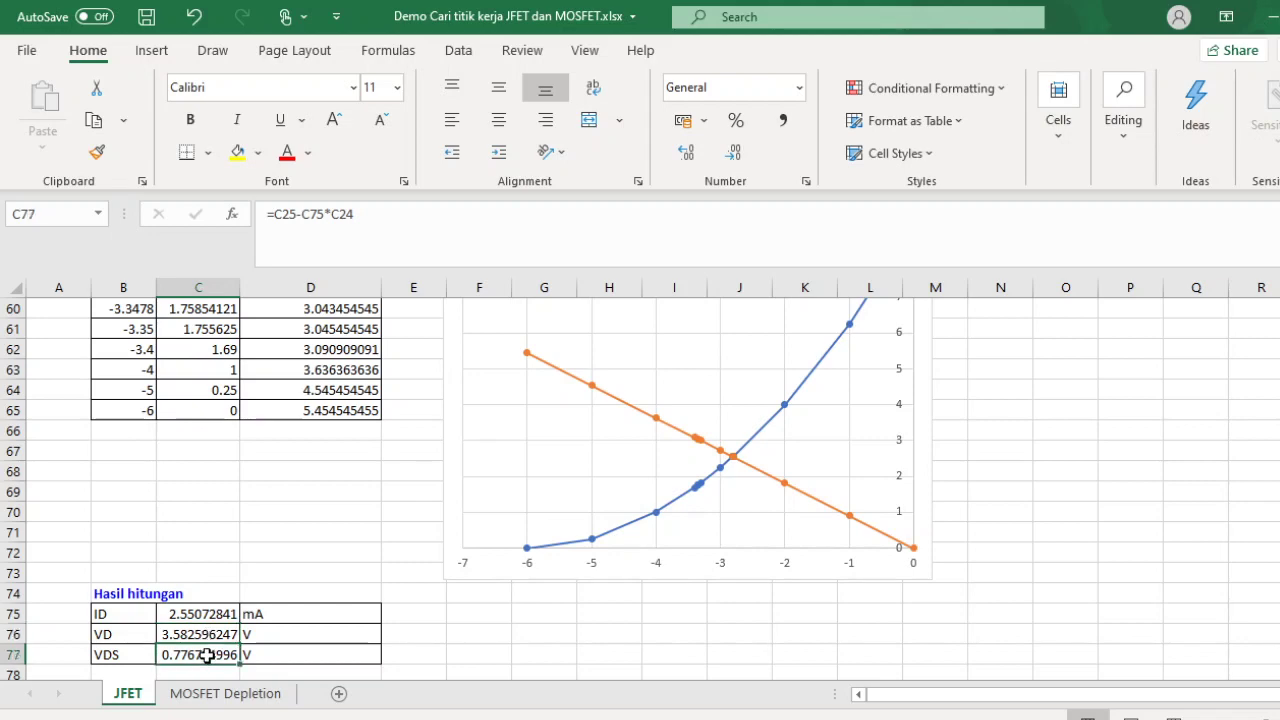
{"action": "scroll", "coordinate": [640, 488], "scroll_direction": "up", "scroll_amount": 18}
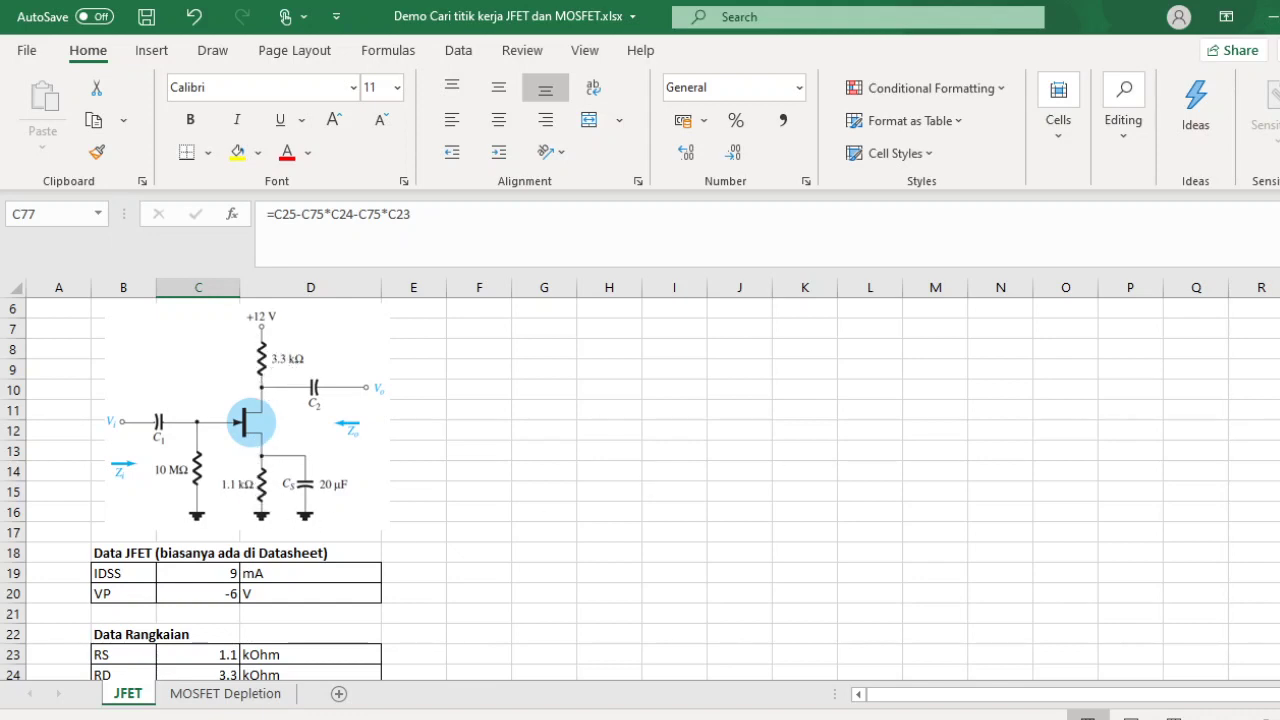
{"action": "scroll", "coordinate": [640, 488], "scroll_direction": "down", "scroll_amount": 18}
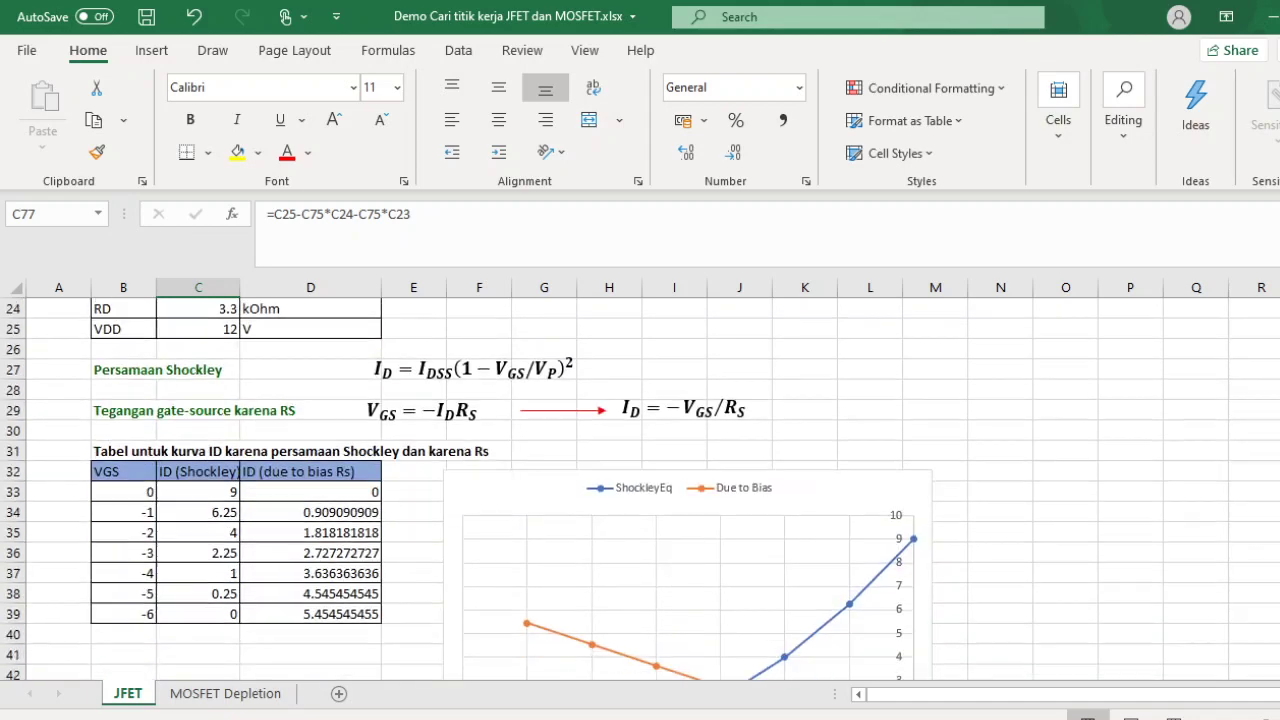